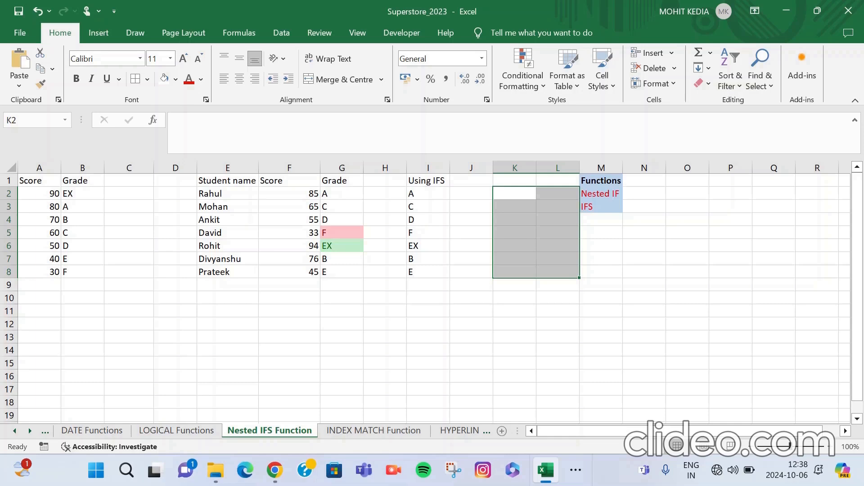
- Examine the score and grade tables and the existing nested IF formula in G2 and IFS formula in I2
key(ctrl+Home)
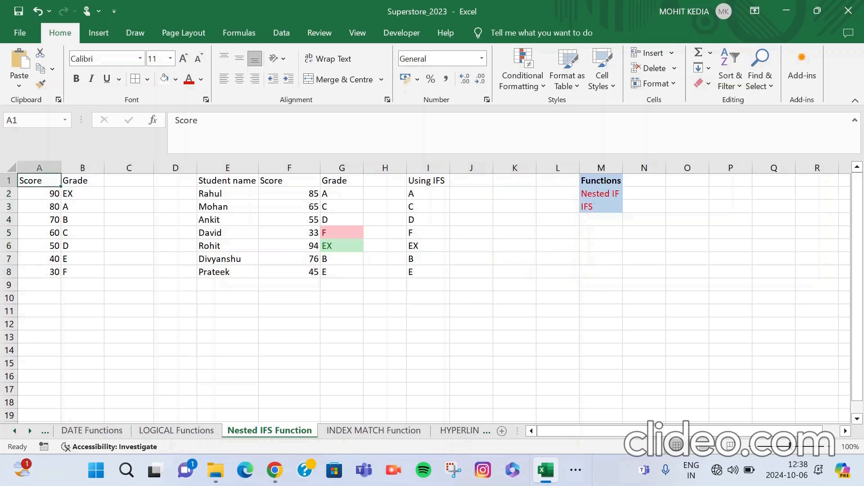
key(Right)
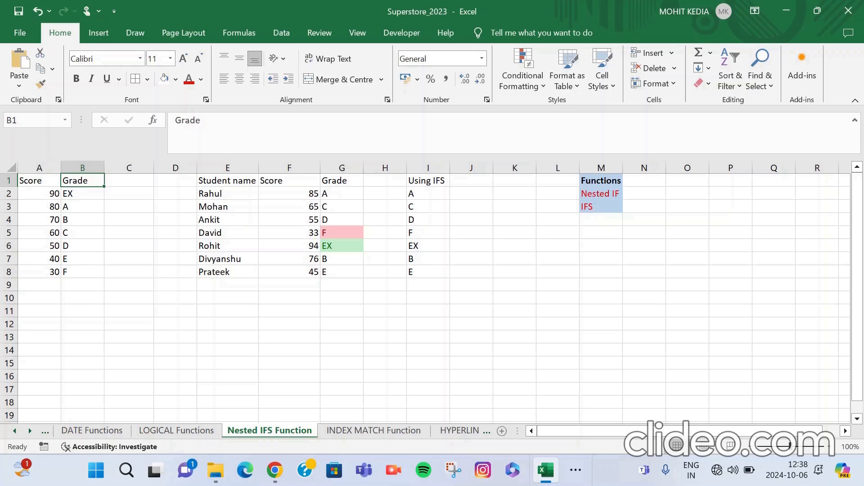
click(227, 193)
click(290, 194)
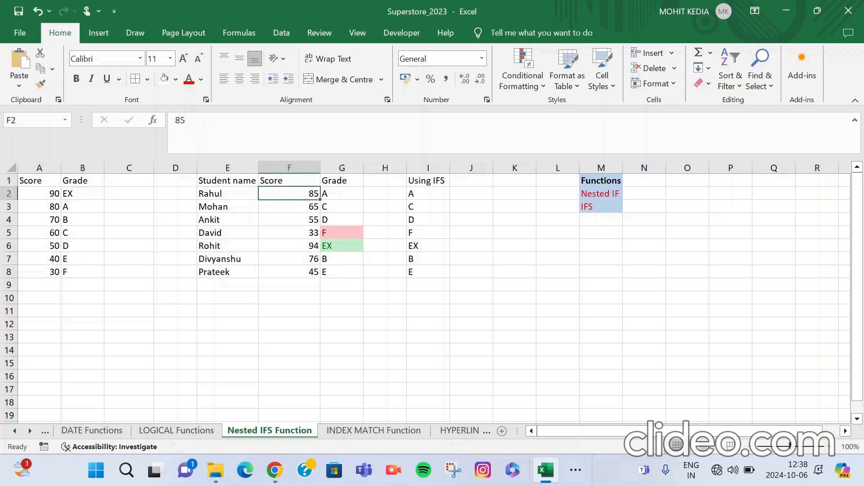
click(342, 193)
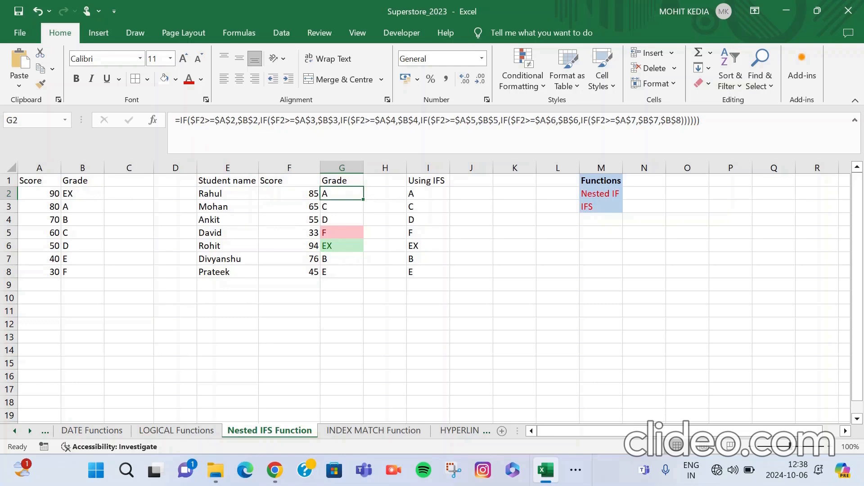
click(428, 194)
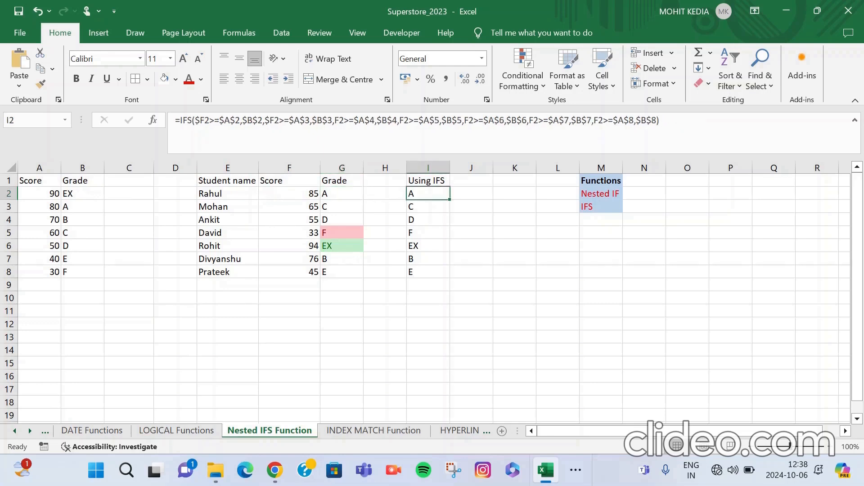
- Start a formula in K2 with =IF(F2>=$A$2,$B$2, using absolute references for the threshold and grade cells
click(515, 194)
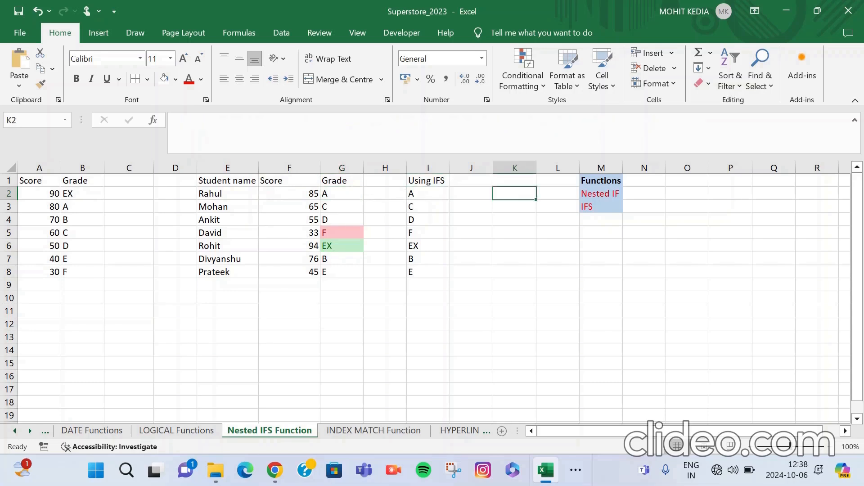
text(=)
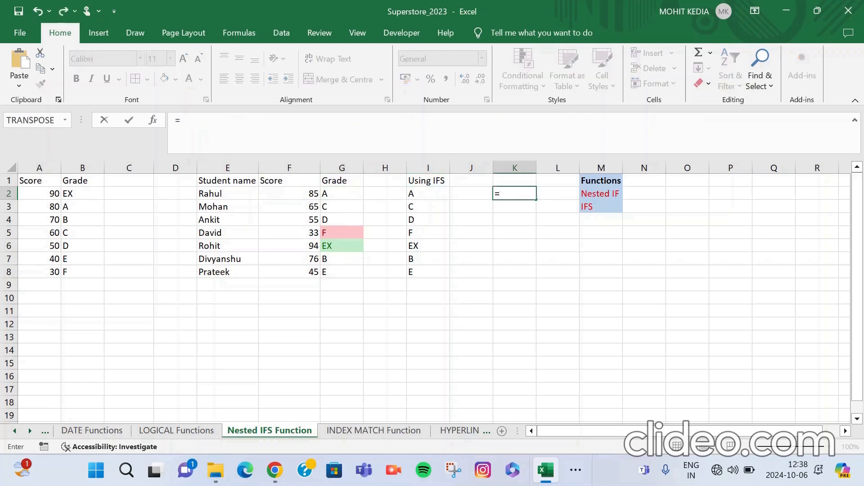
text(IF)
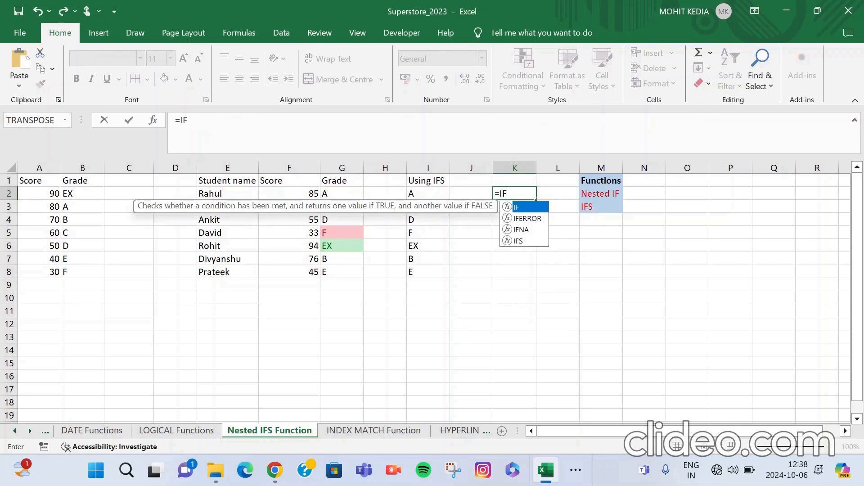
text(()
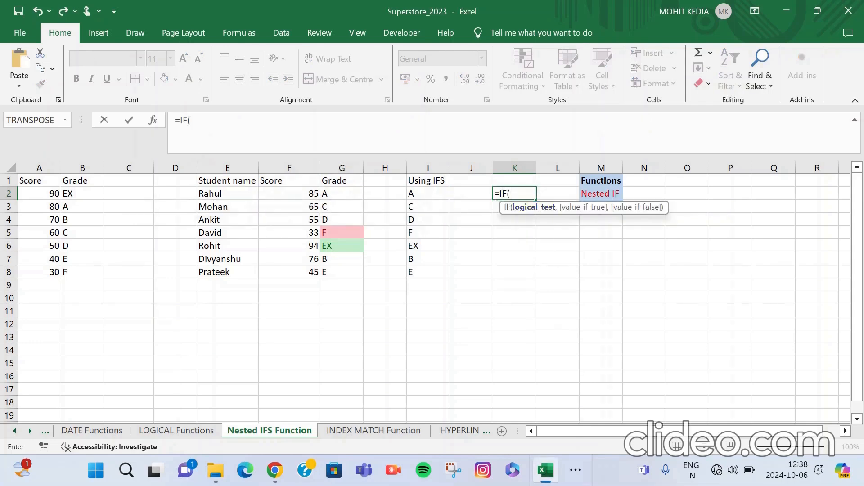
click(290, 193)
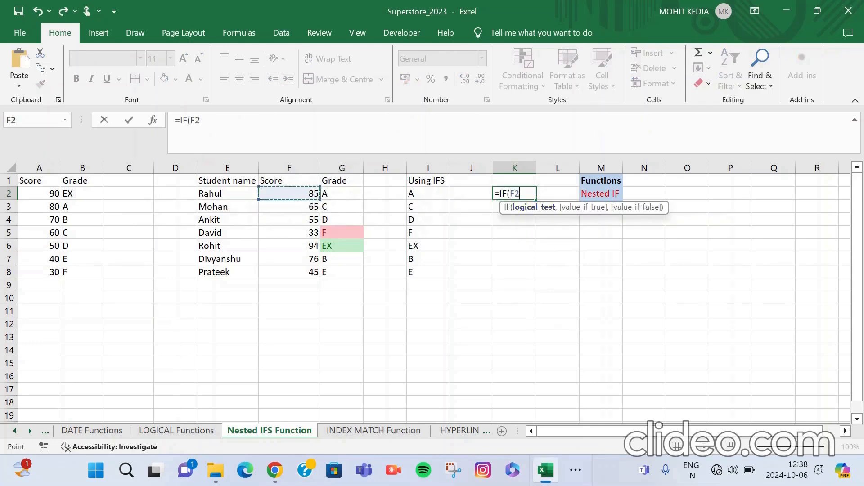
text(>=)
click(39, 193)
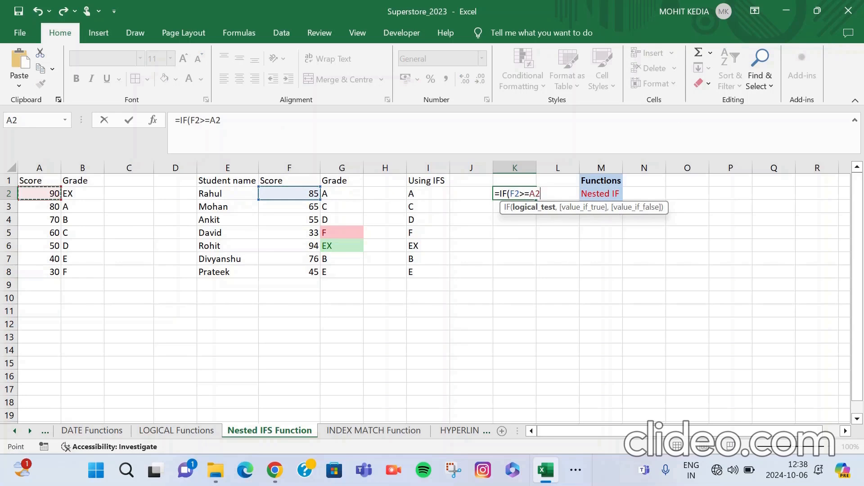
key(F4)
text(,)
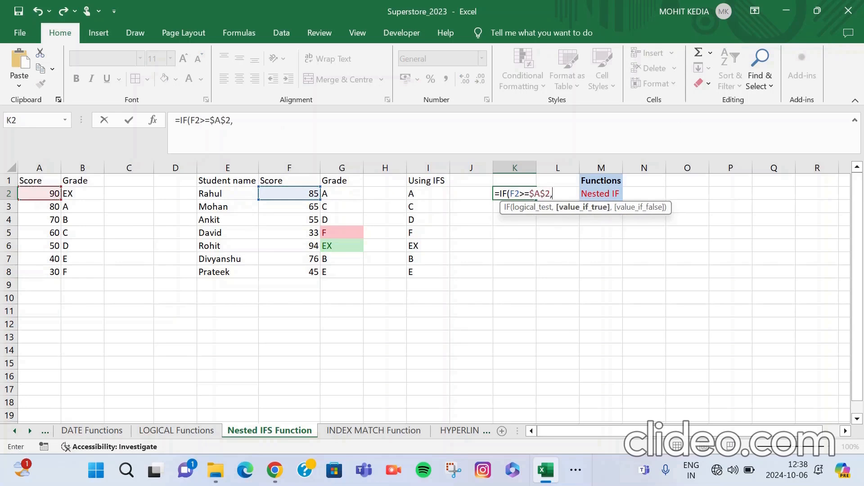
click(82, 194)
key(F4)
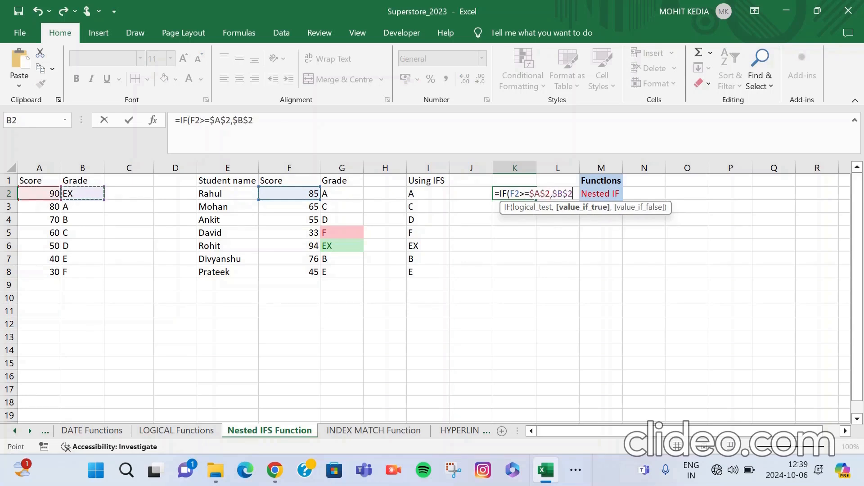
text(,)
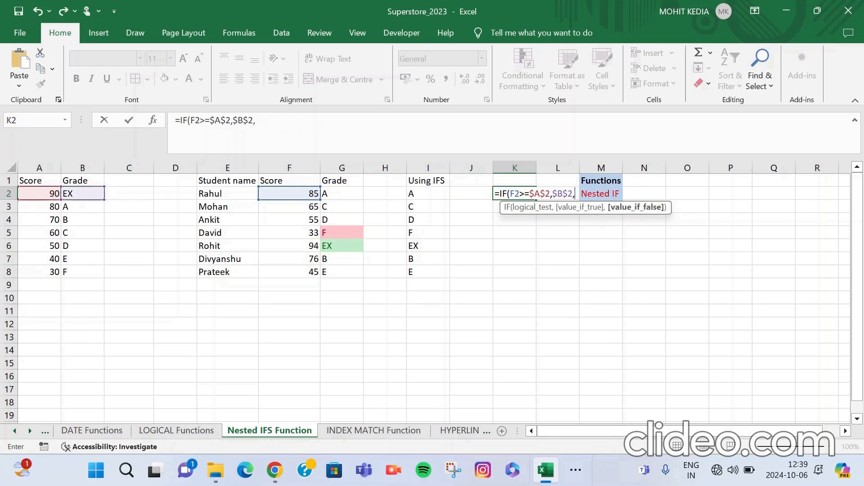
- Nest a second IF as the value-if-false in K2, testing F2>$A$3 and returning $B$3
text(IF)
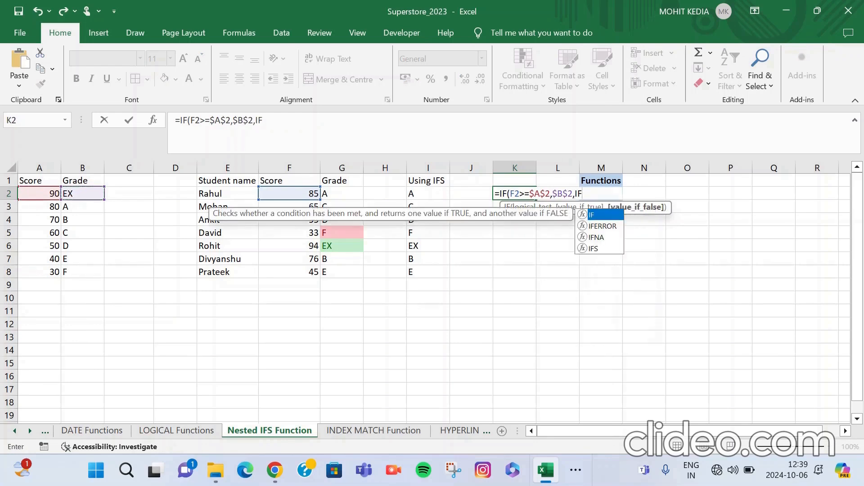
text(()
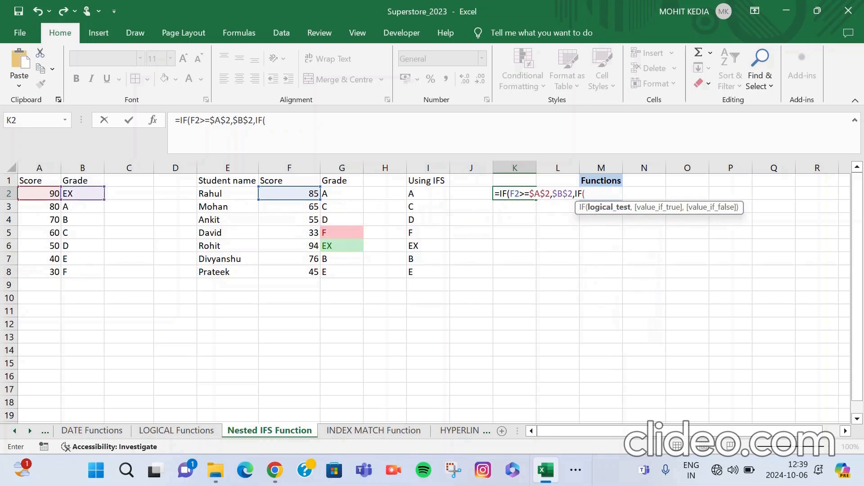
click(290, 194)
text(>)
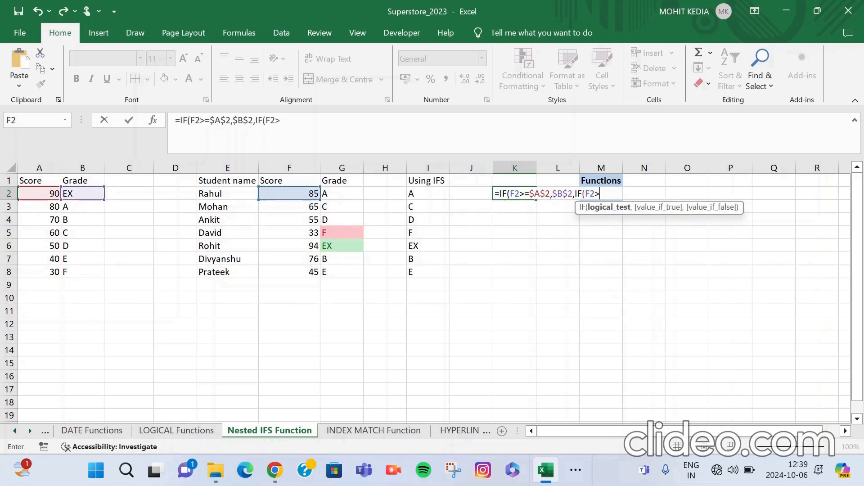
click(40, 207)
key(F4)
text(,)
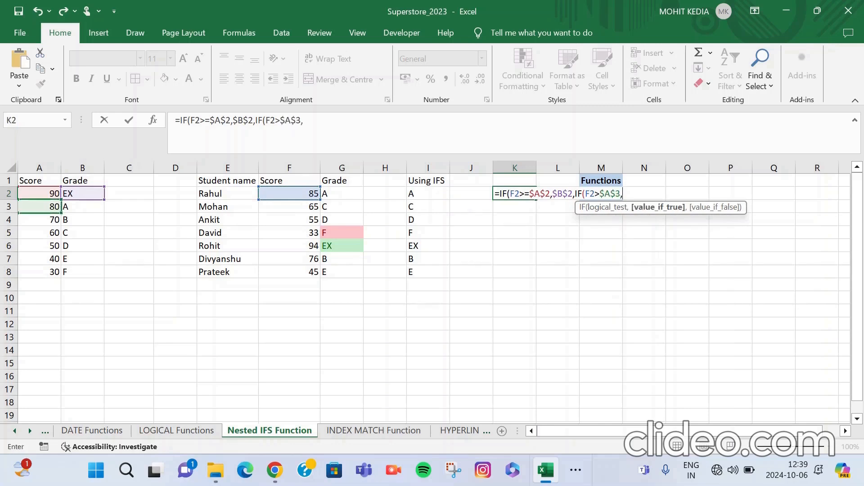
click(82, 206)
key(F4)
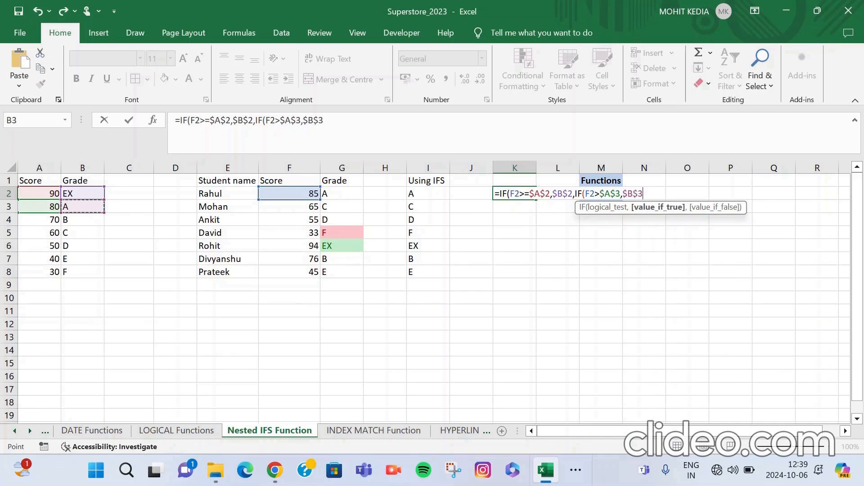
- Begin a third nested IF on F2 with a greater-than comparison, and correct the second IF's operator to >=
text(,IF)
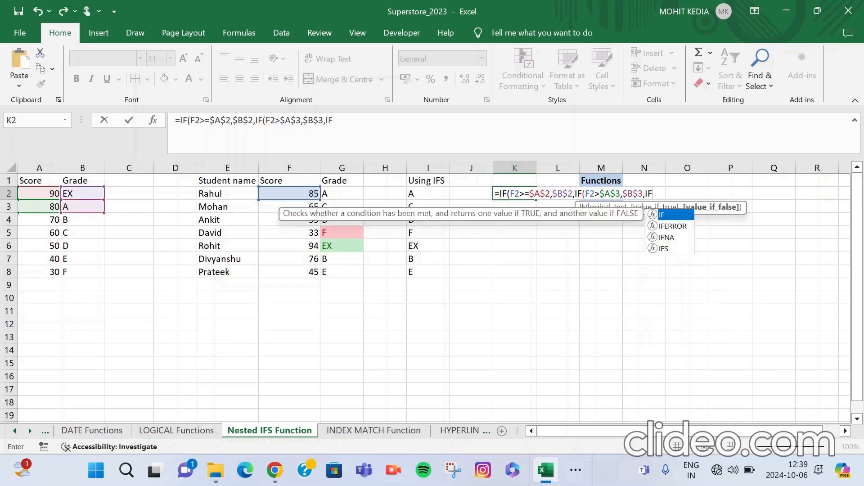
text(()
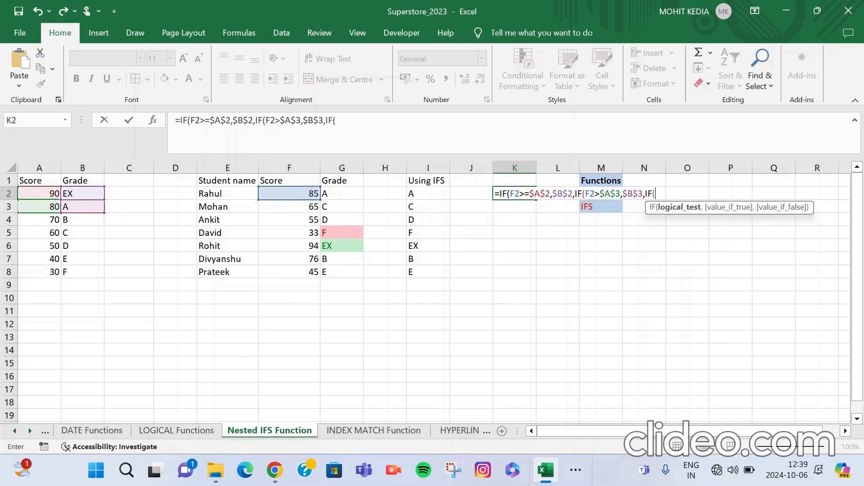
click(289, 194)
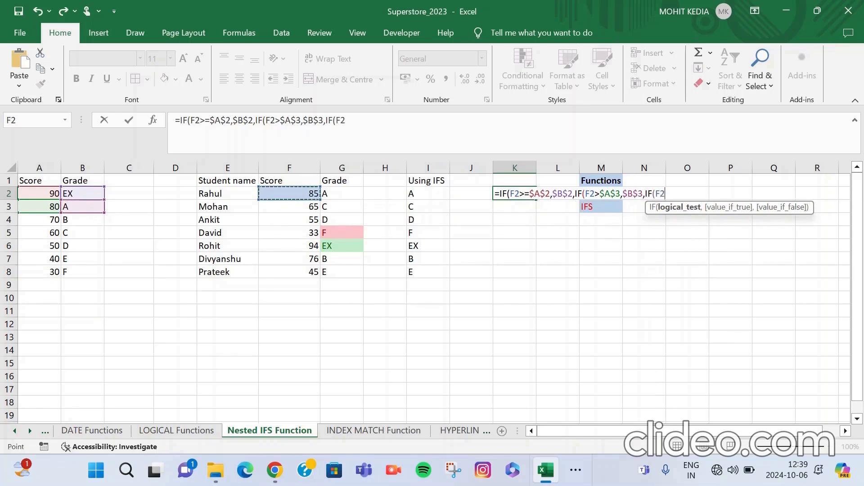
text(>=)
key(BackSpace)
click(600, 193)
text(=)
click(675, 193)
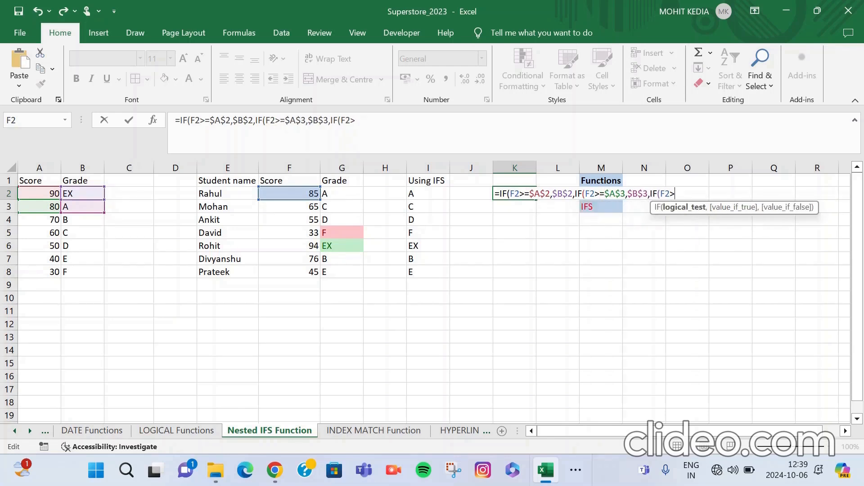
- Complete the third nested IF's condition as F2>=$A$4 and return $B$4 when true
text(=)
click(39, 219)
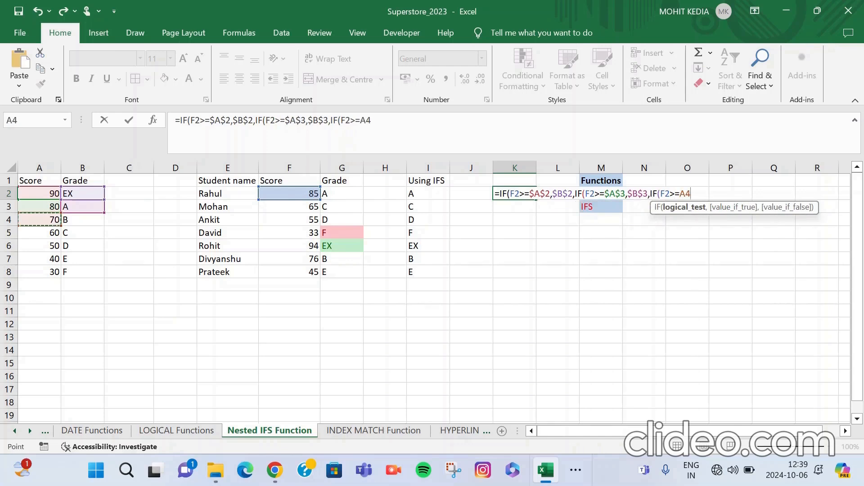
key(F4)
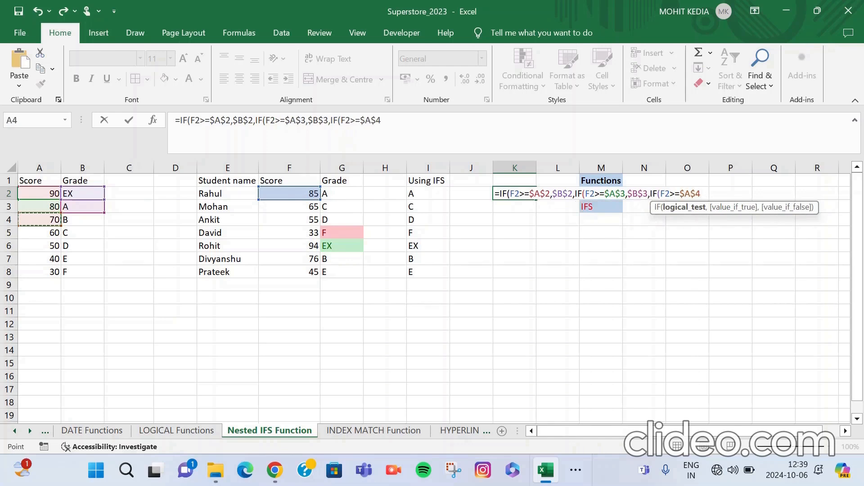
text(,)
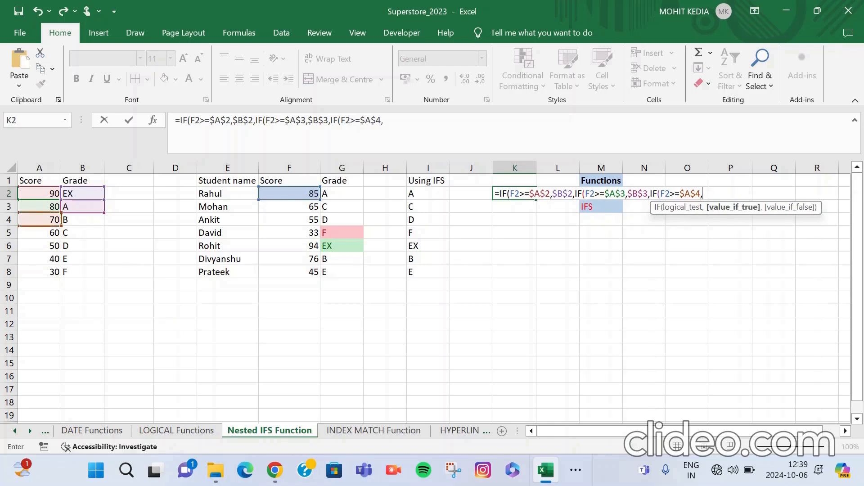
click(82, 220)
key(F4)
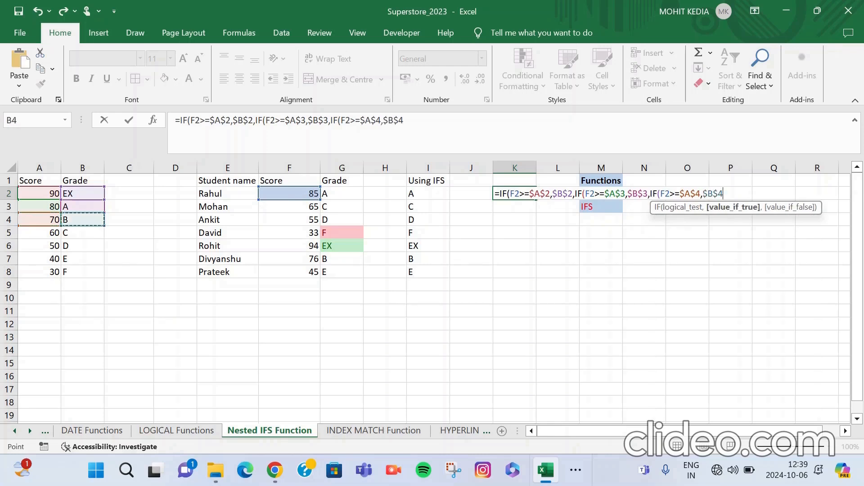
- Nest a fourth IF in the K2 formula, testing F2>=$A$5 and returning $B$5
text(,IF)
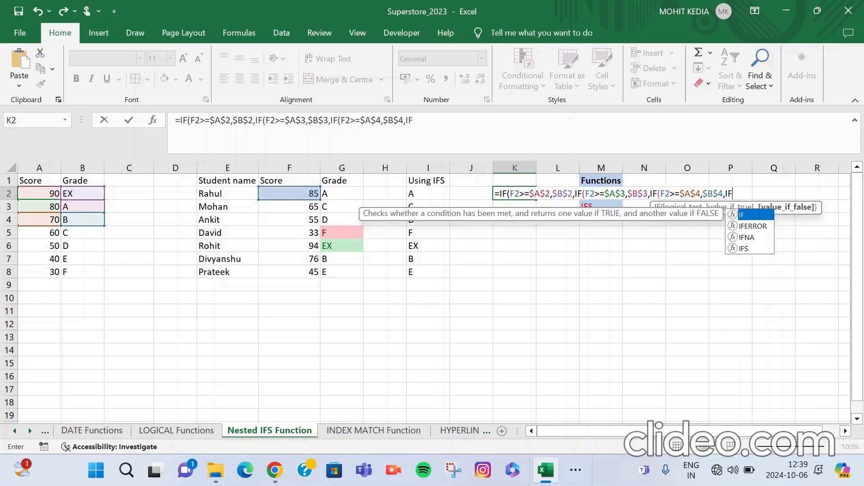
text(()
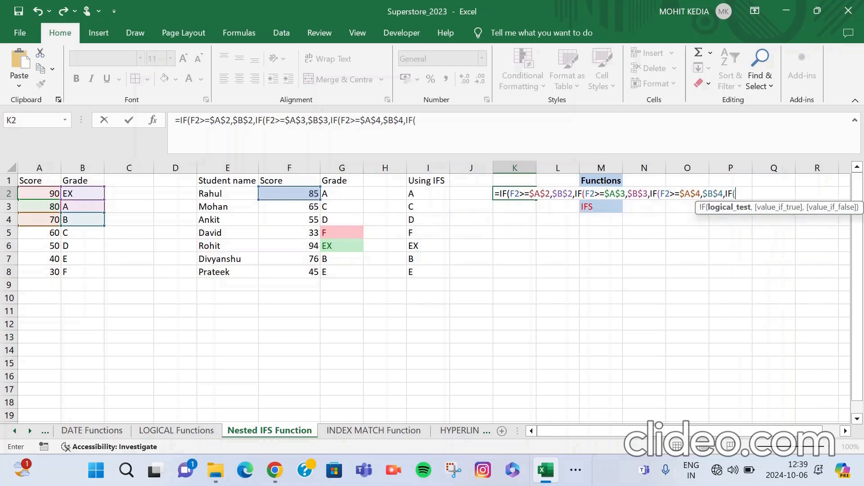
click(289, 193)
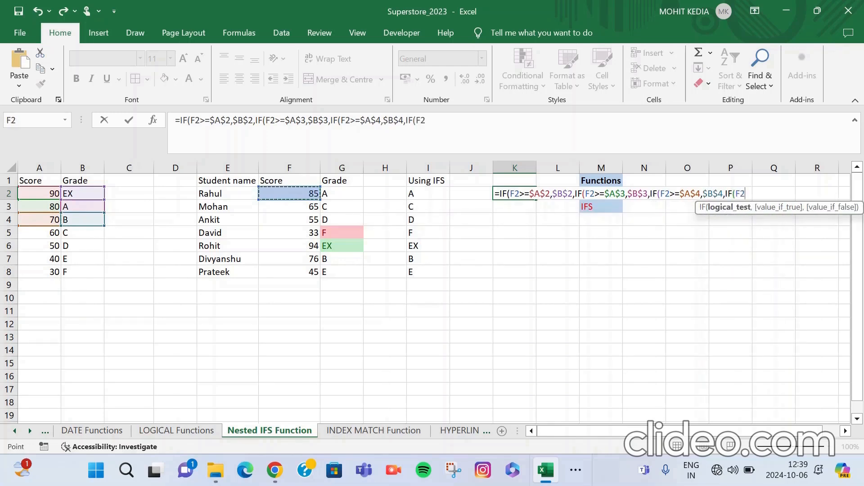
text(>=)
click(40, 232)
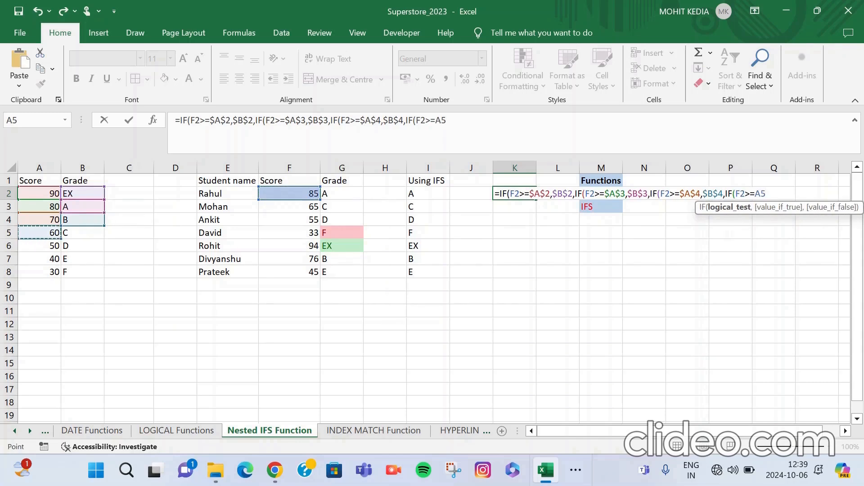
key(F4)
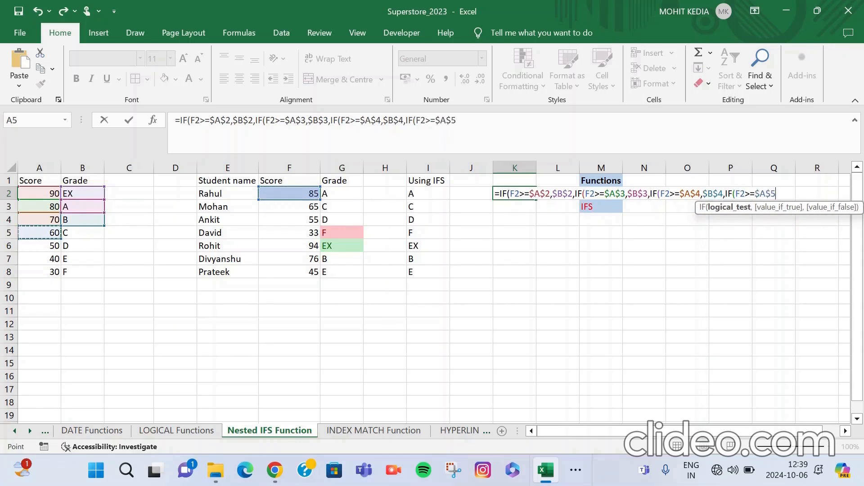
text(,)
click(82, 233)
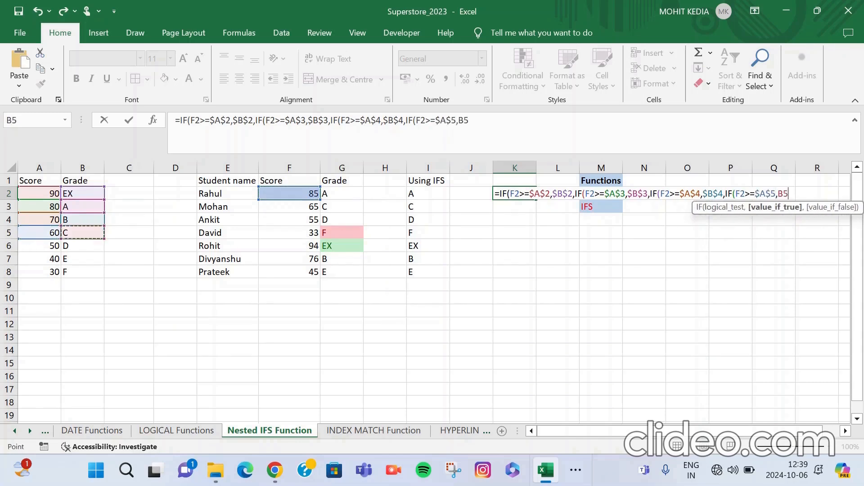
key(F4)
- Nest a fifth IF in the K2 formula, testing F2>=$A$6 and returning $B$6
text(,IF()
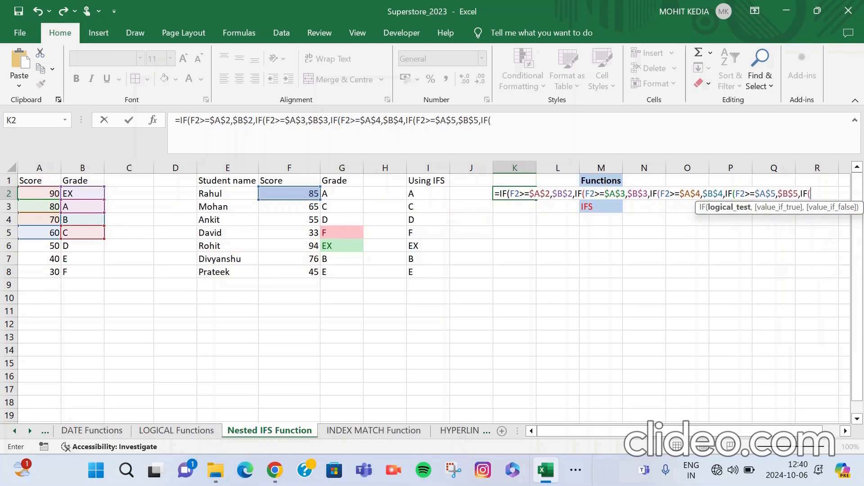
drag(581, 431, 597, 431)
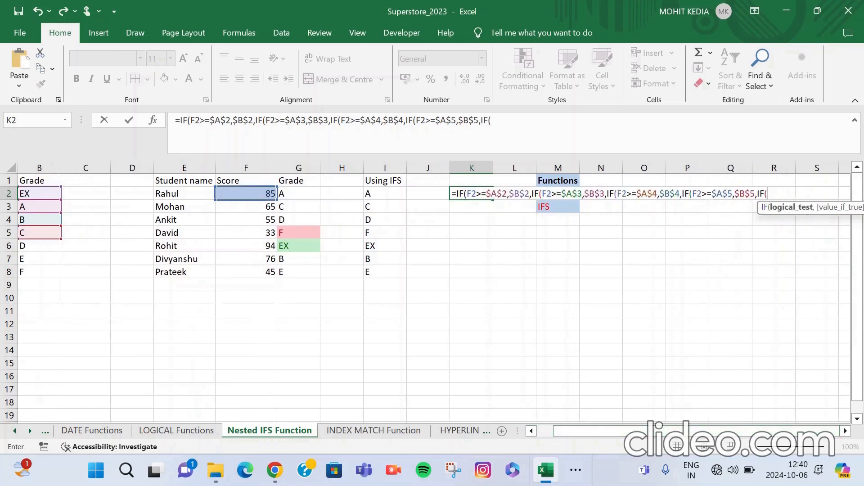
click(246, 194)
text(>=)
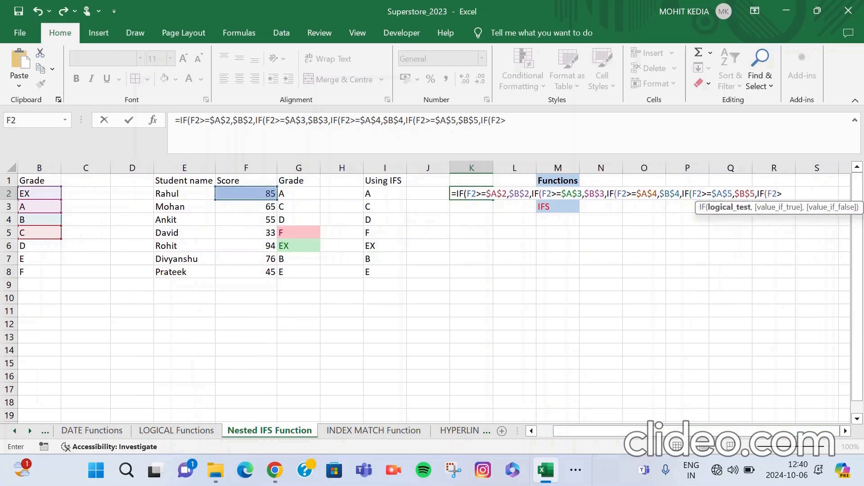
scroll(9, 258, left, 1)
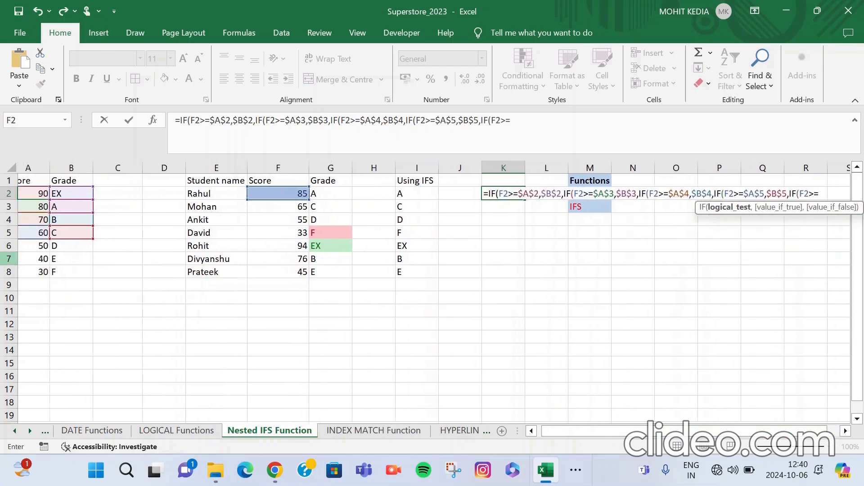
click(40, 246)
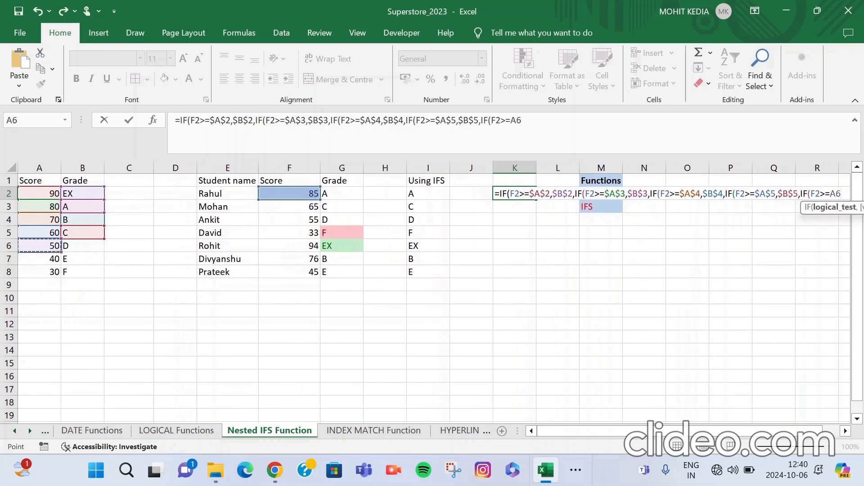
key(F4)
text(,)
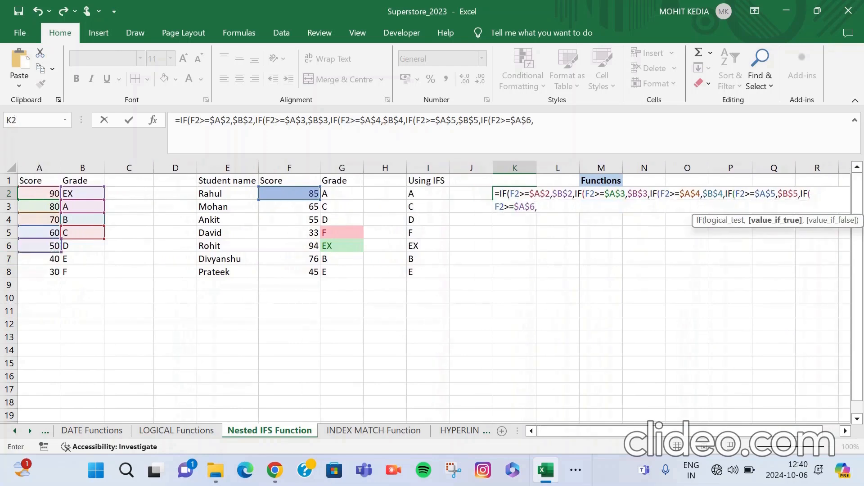
click(83, 246)
key(F4)
text(,)
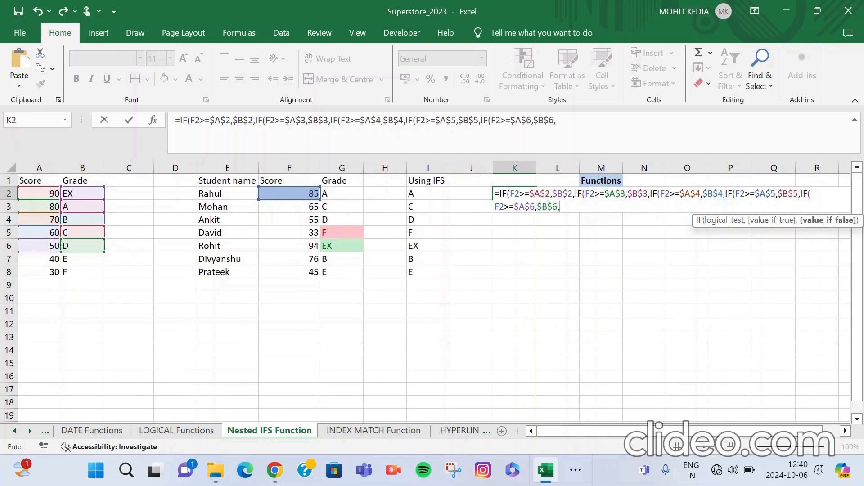
- Nest a sixth IF in the K2 formula, testing F2>=$A$7 and returning $B$7
text(IF()
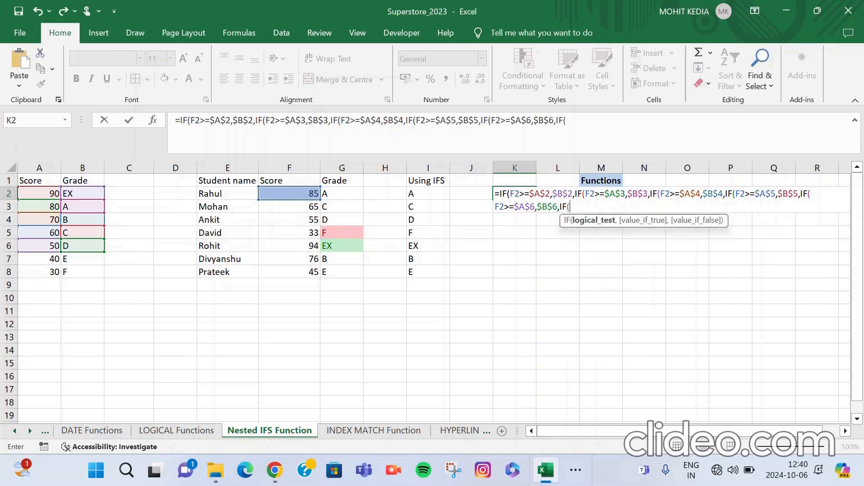
click(289, 194)
text(>=)
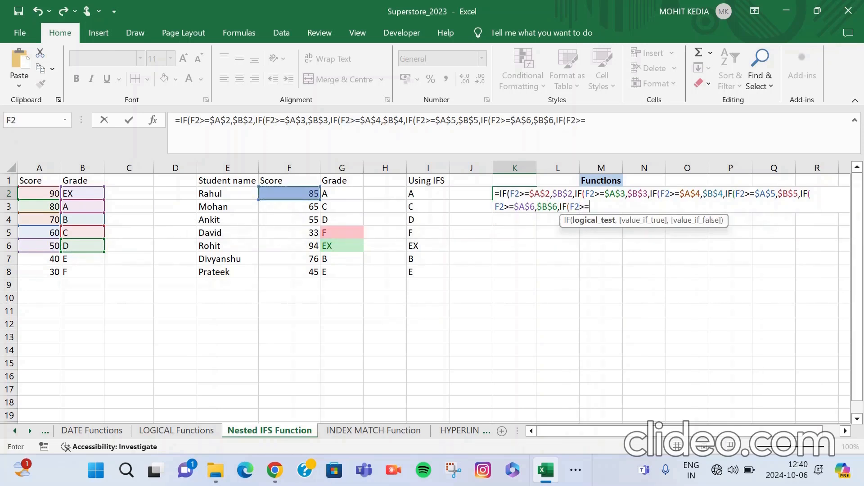
click(47, 259)
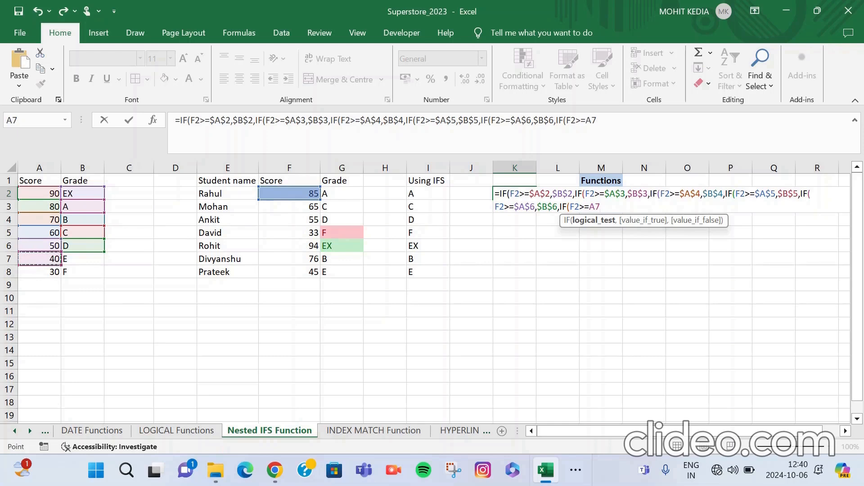
key(F4)
text(,)
click(82, 259)
key(F4)
text(,)
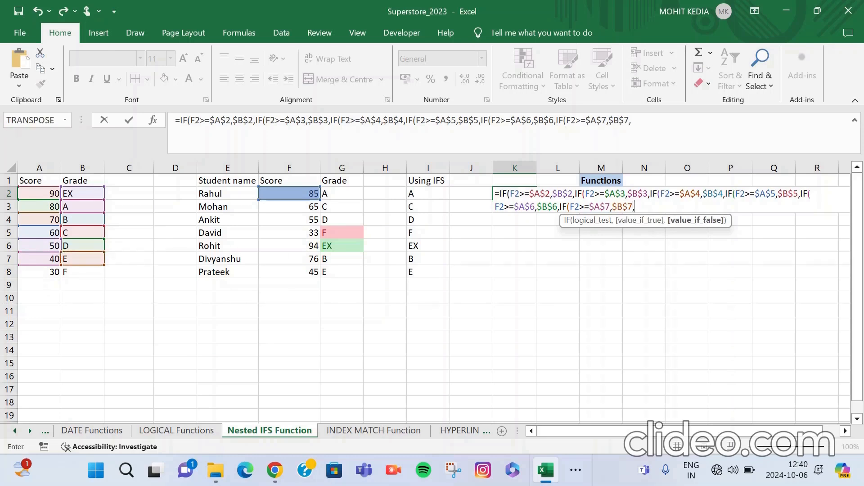
- Complete the K2 formula with $B$8 as the final value-if-false and fill it down to K8
click(83, 272)
key(F4)
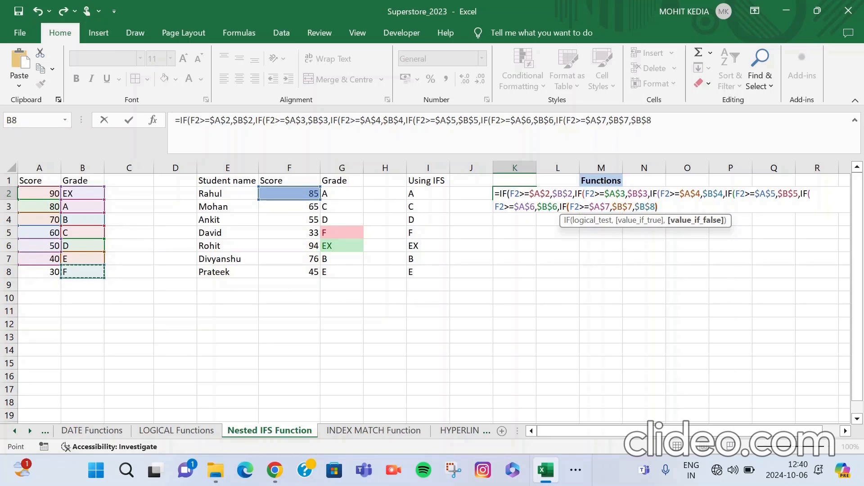
text()))
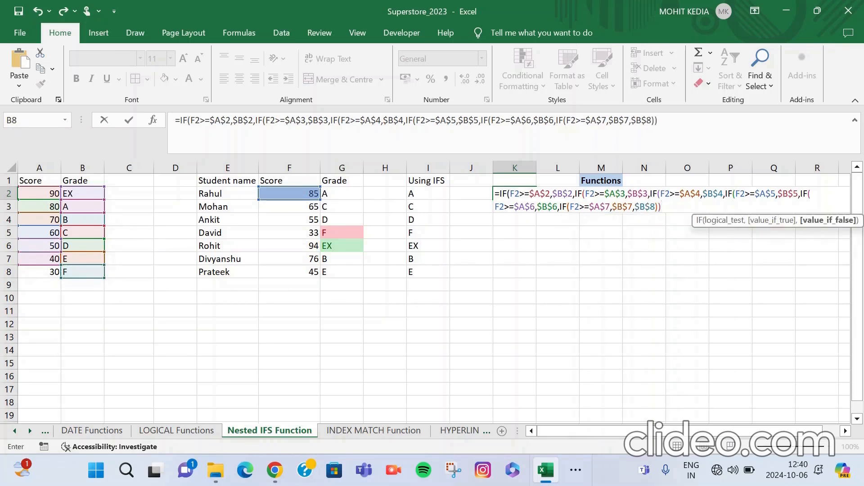
text()))
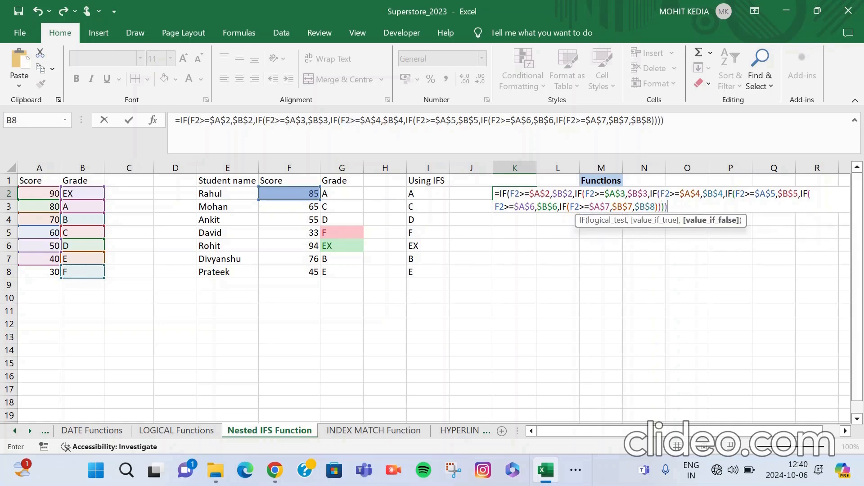
text()))
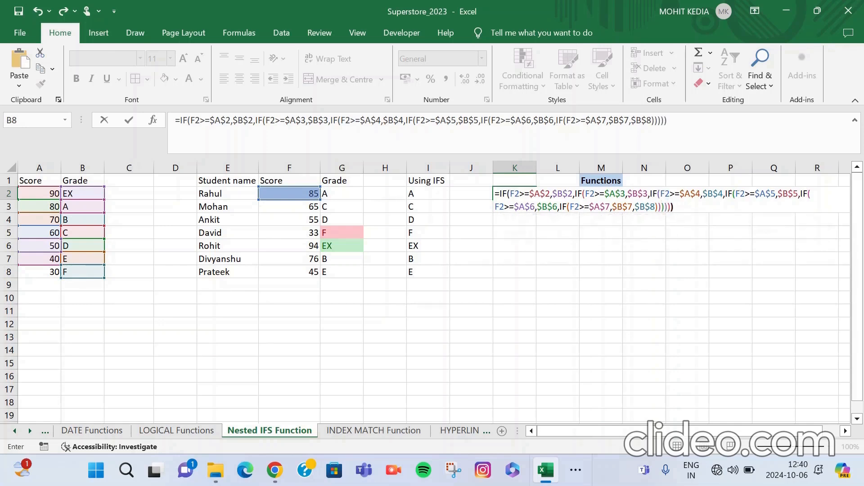
key(Return)
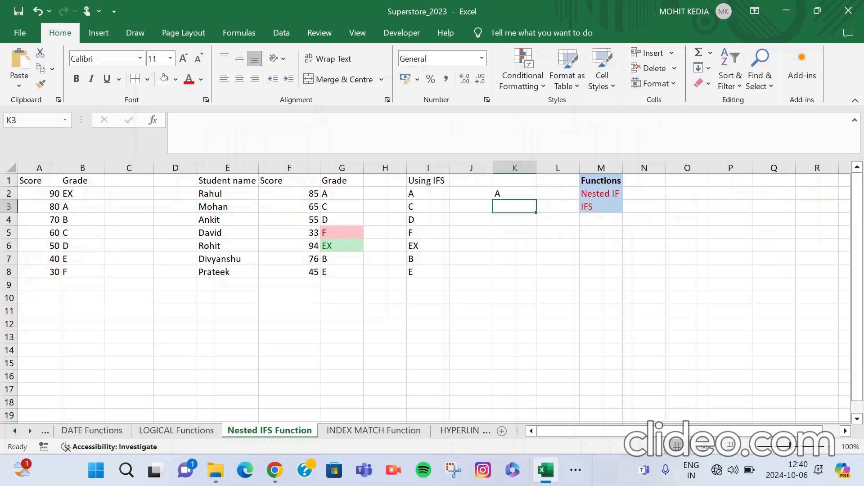
click(514, 194)
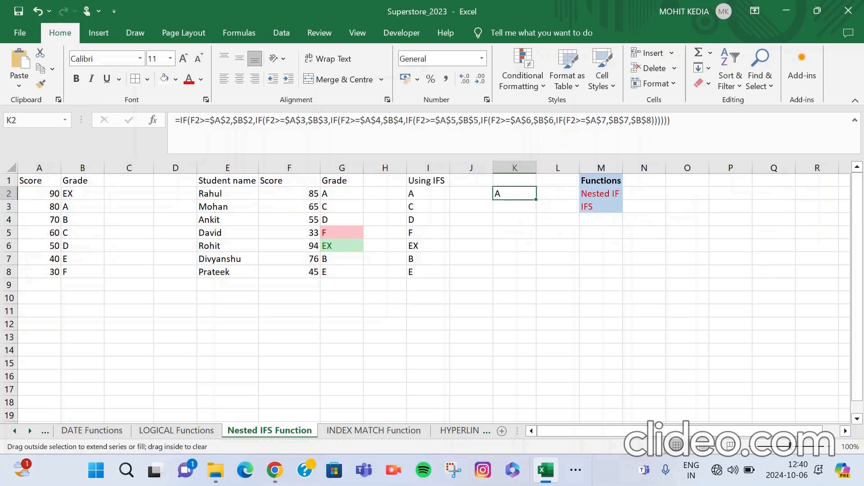
drag(536, 199, 537, 276)
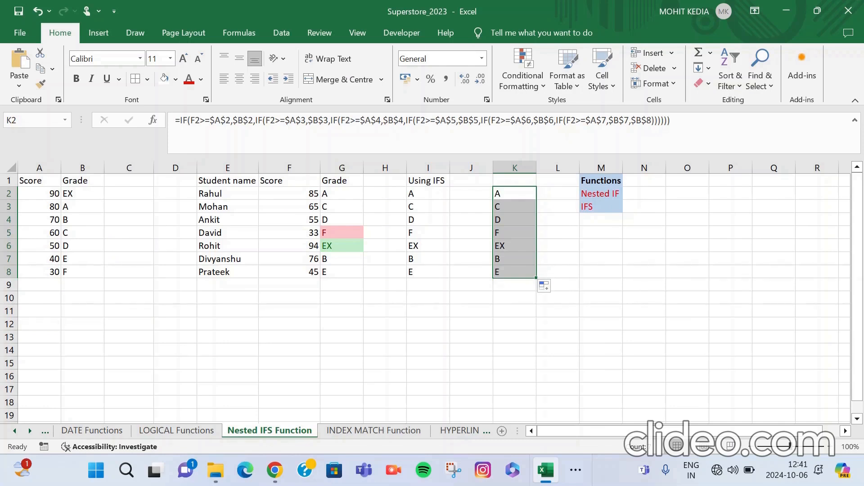
- Start an IFS formula in L2 with the first condition F2>=$A$2 returning $B$2
click(557, 193)
text(=)
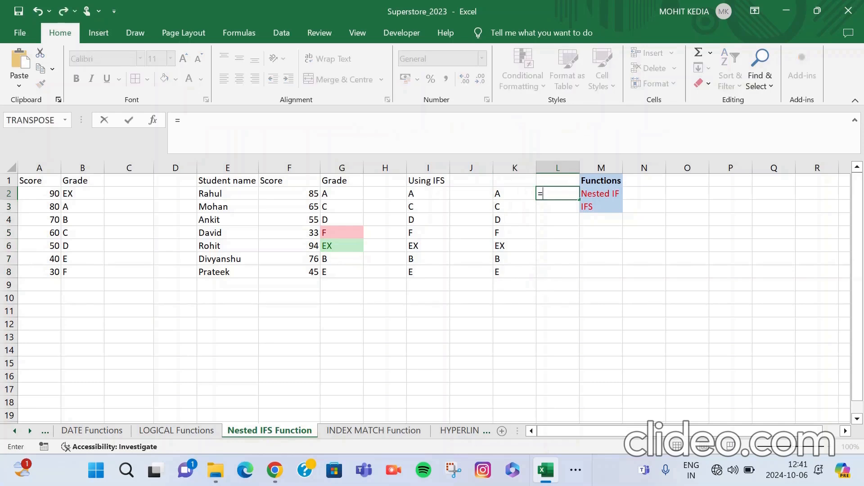
text(IFS)
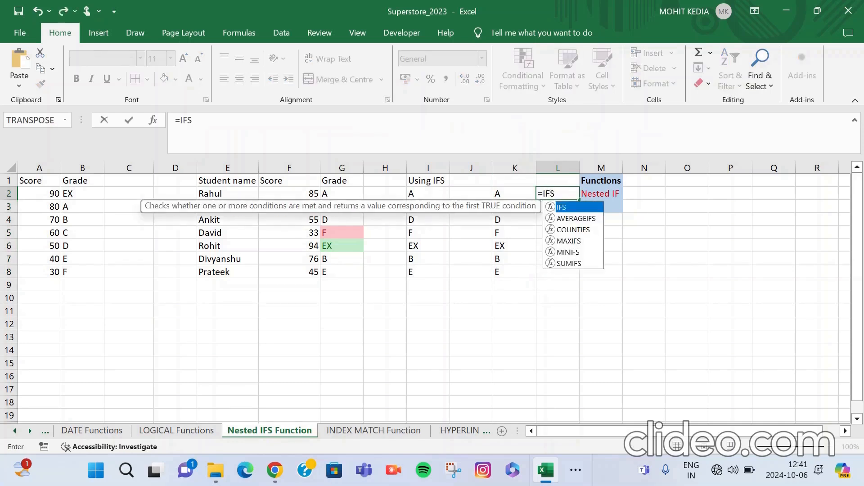
text(()
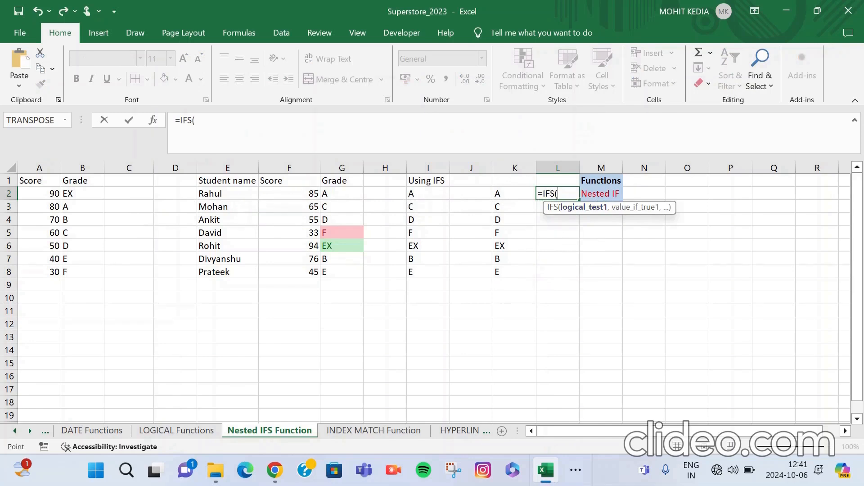
click(341, 193)
key(Left)
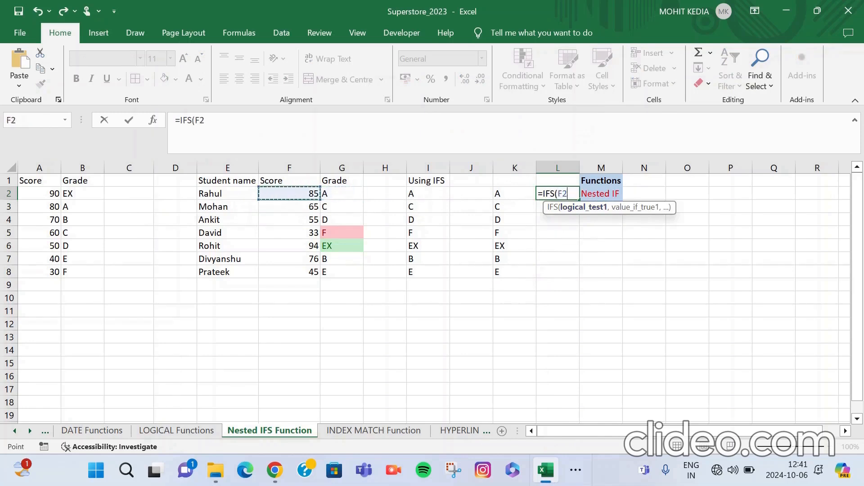
text(>=)
key(Home)
key(F4)
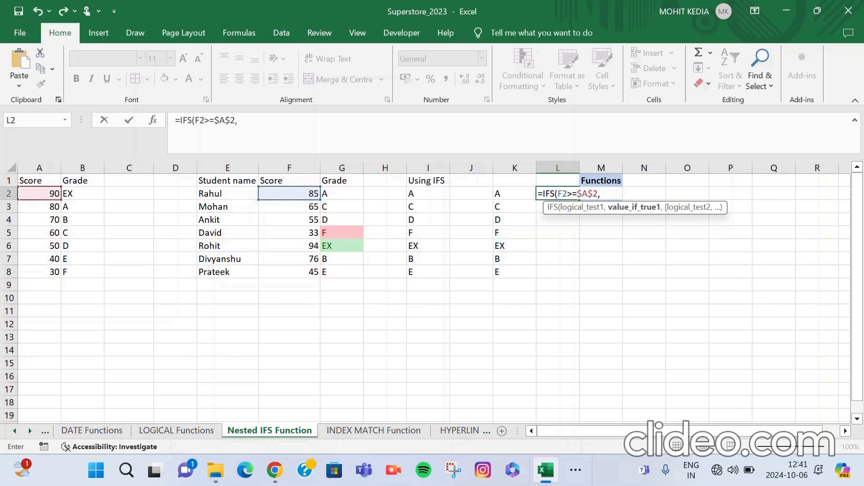
click(82, 193)
key(F4)
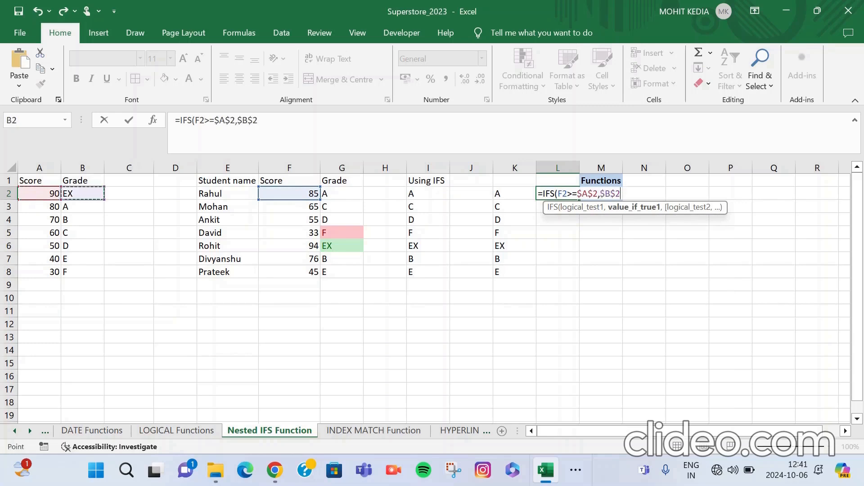
text(,)
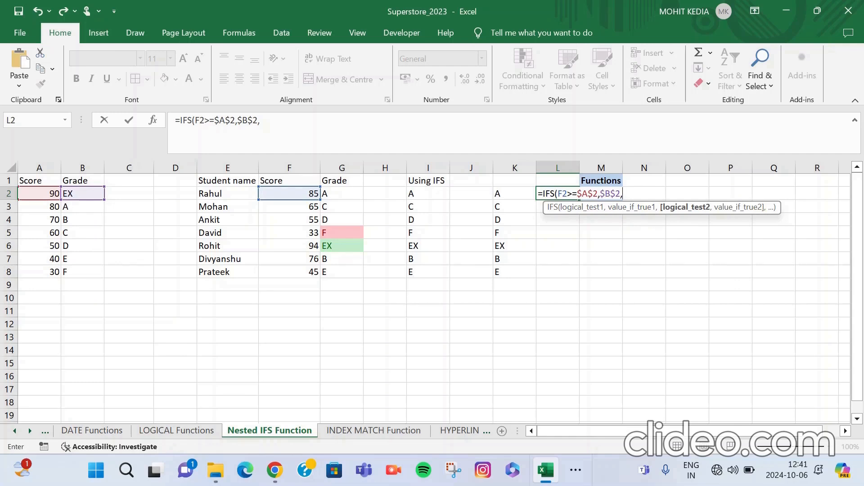
- Add a second condition to the L2 IFS formula, testing F2>=$A$3 and returning $B$3
click(289, 193)
text(>=)
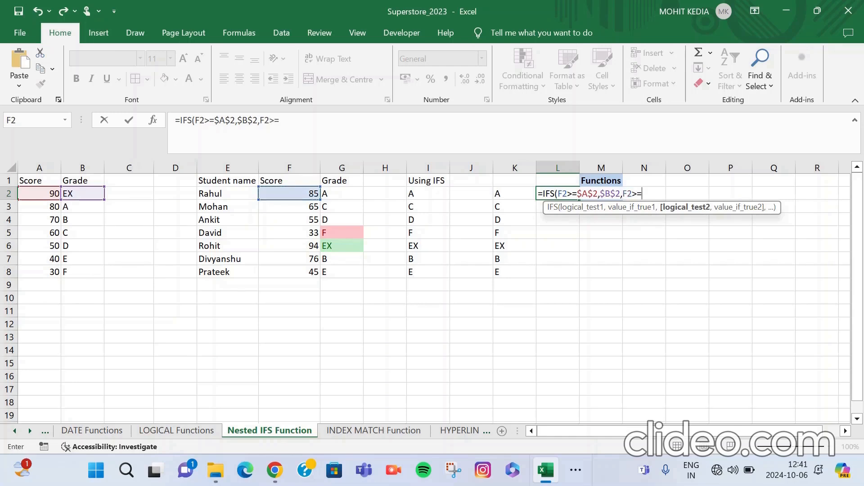
click(39, 206)
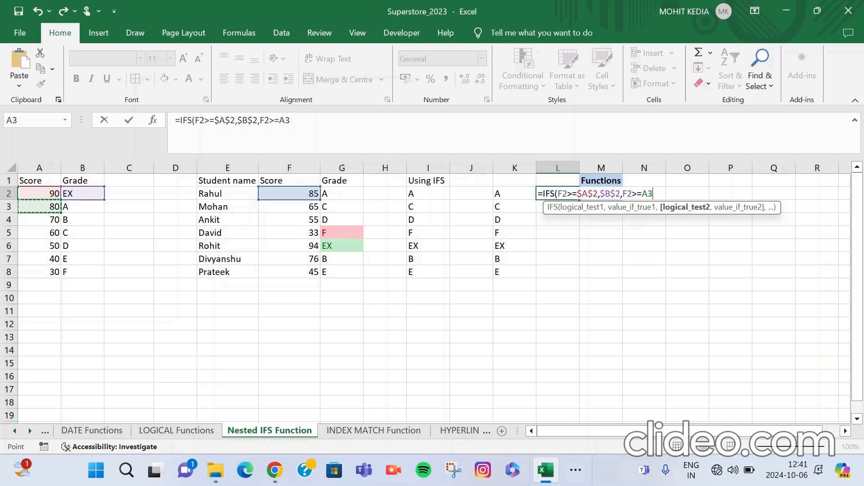
key(F4)
text(,)
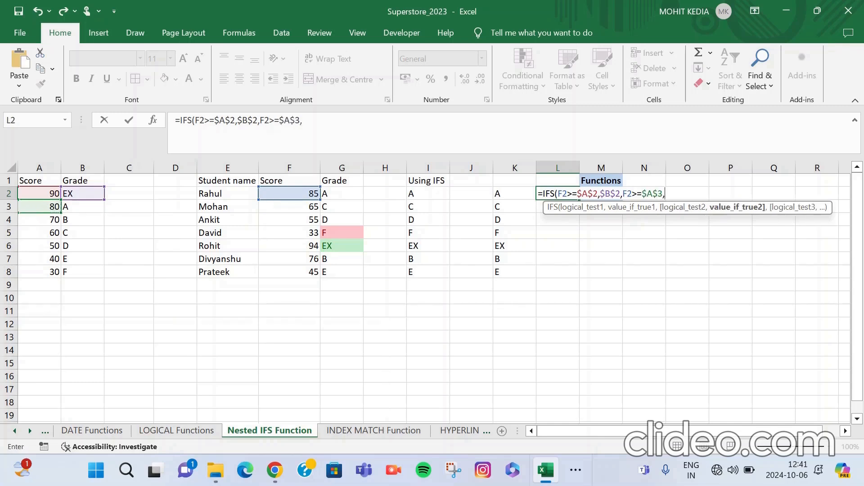
click(82, 207)
key(F4)
text(,)
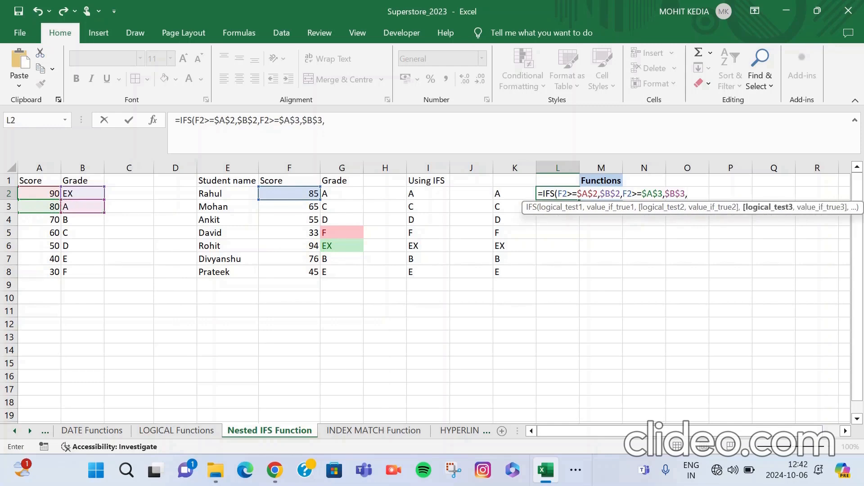
- Enter F2>=A4 as the third IFS condition in L2, removing the stray :A4 range extension
click(289, 194)
text(>=)
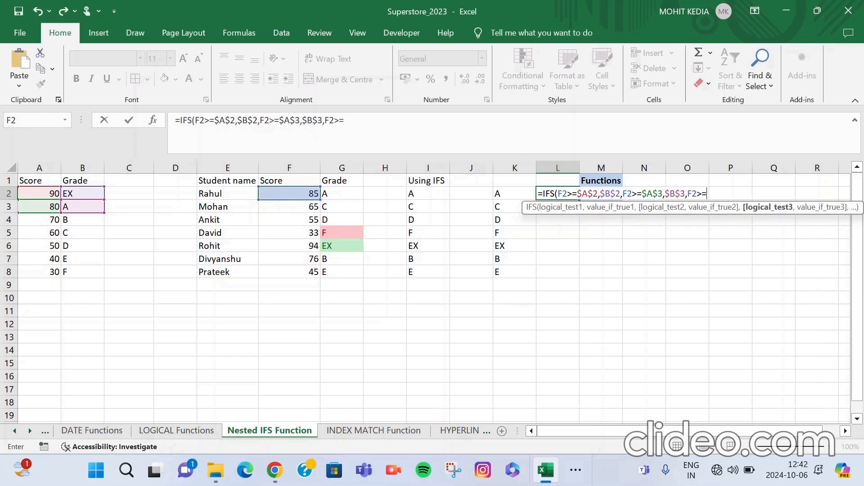
click(39, 219)
key(F4)
text(.\)
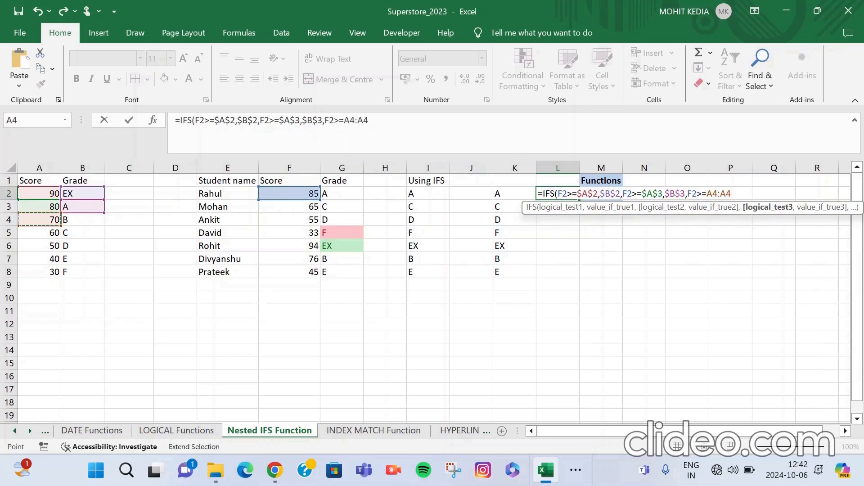
key(BackSpace)
key(BackSpace)
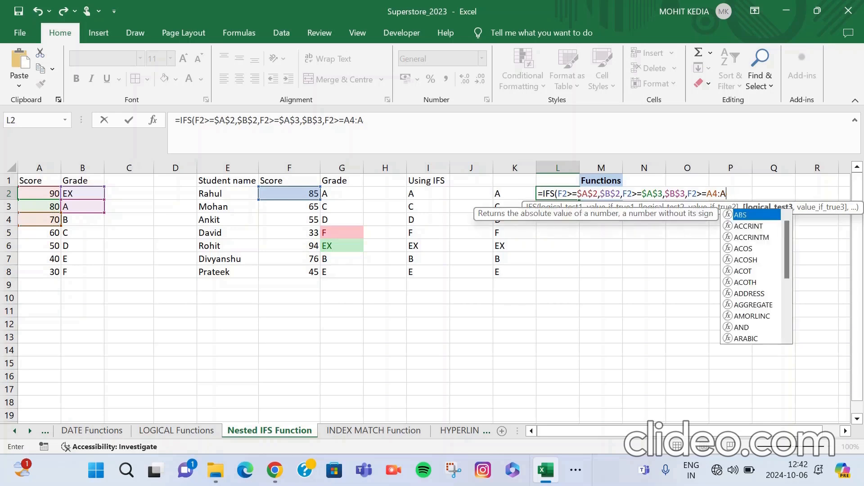
key(BackSpace)
key(BackSpace)
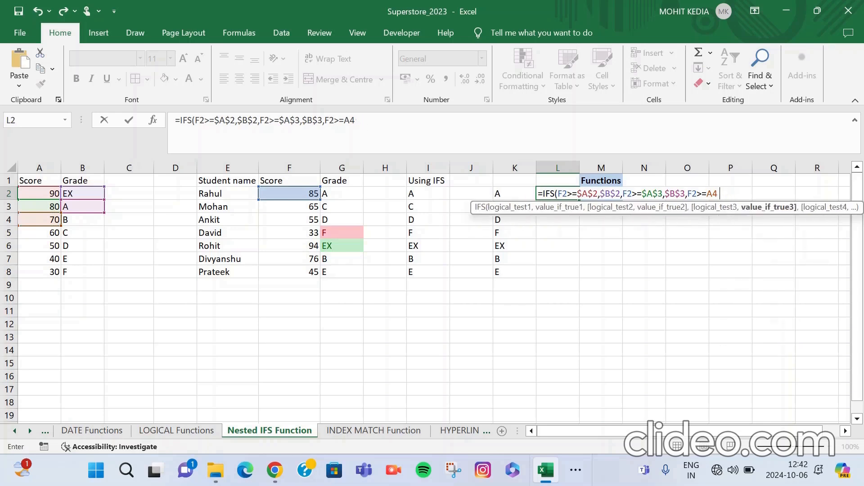
- Make the third condition's A4 reference absolute ($A$4) and return $B$4 for it
click(718, 193)
key(F4)
text(,)
click(82, 220)
key(F4)
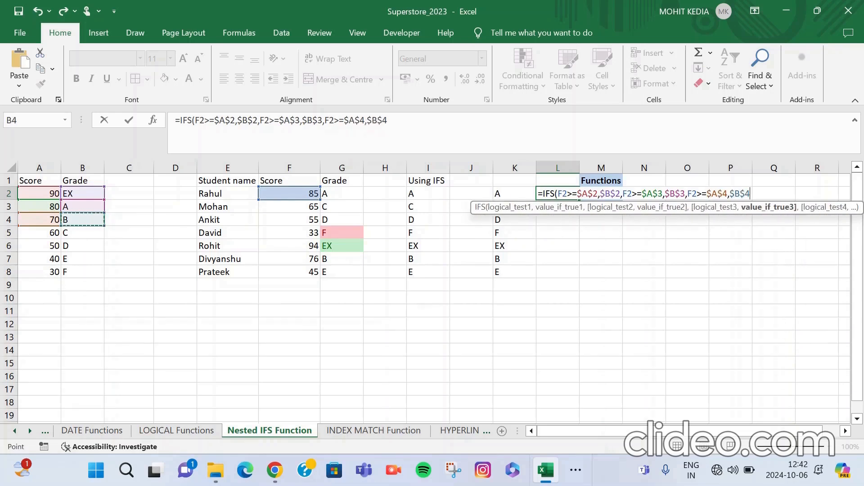
text(,)
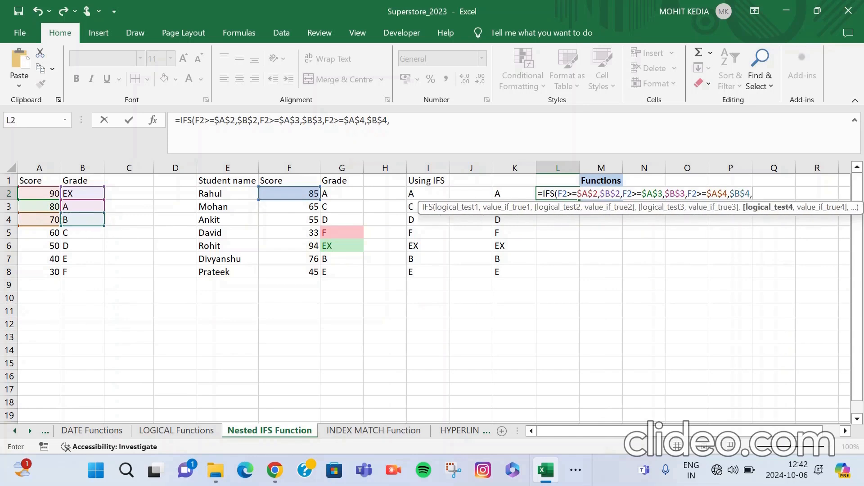
- Add a fourth condition to the L2 IFS formula, testing F2>=$A$5 and returning $B$5
text(F2)
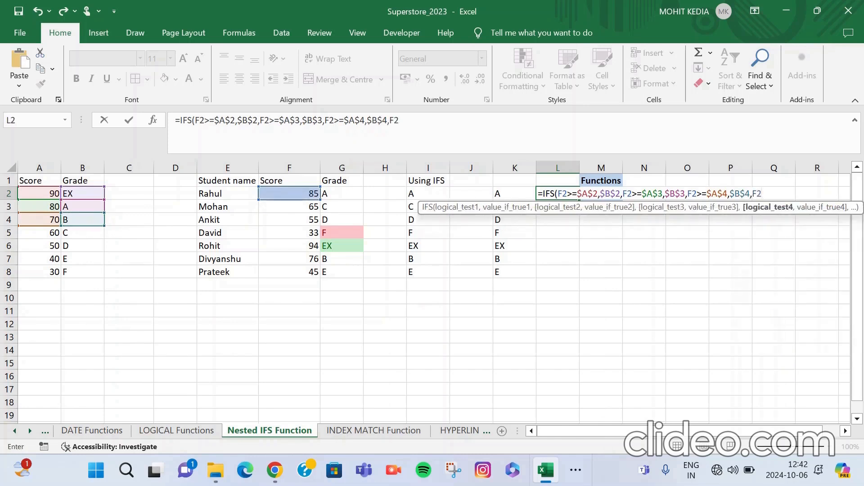
text(>=)
click(39, 233)
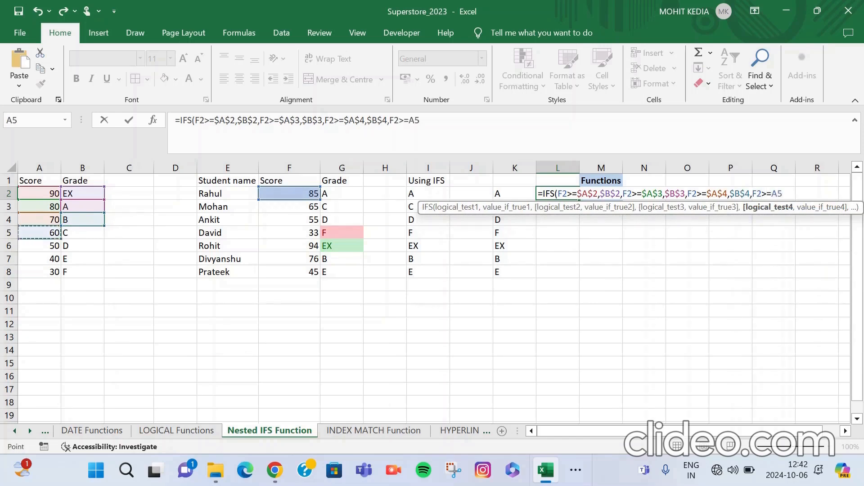
key(F4)
text(,)
click(82, 233)
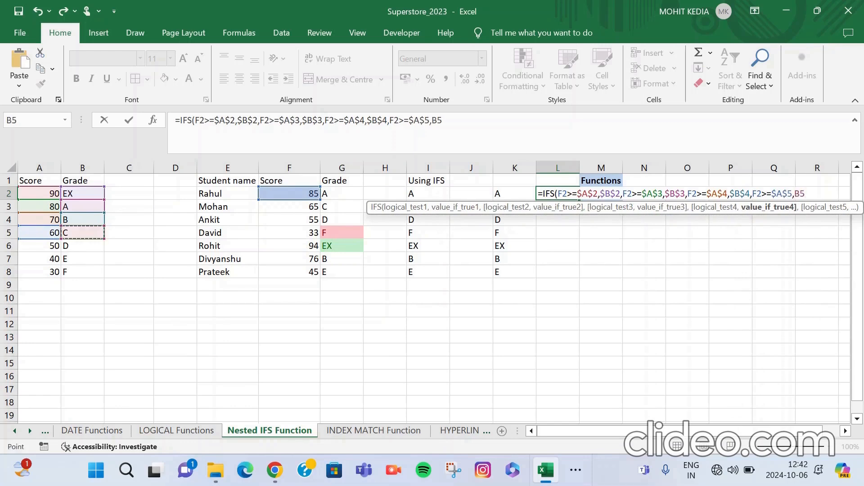
key(F4)
text(,)
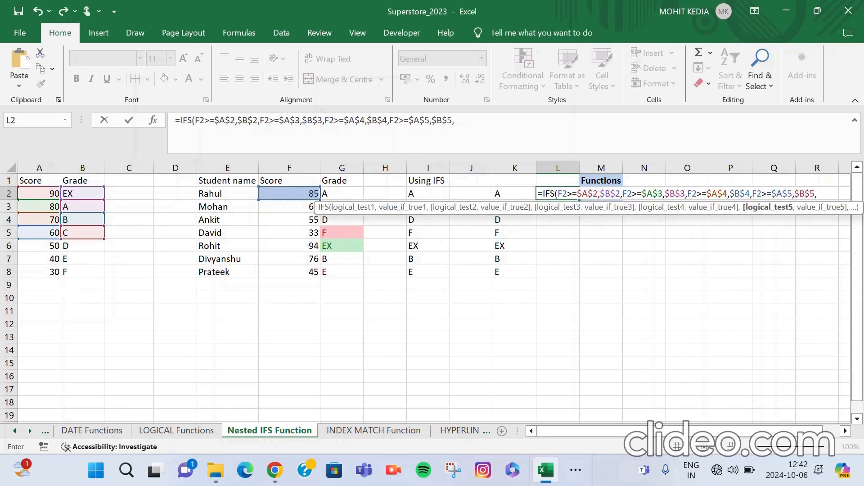
- Add F2>=$A$6 as the fifth condition of the L2 IFS formula, returning $B$6
click(290, 193)
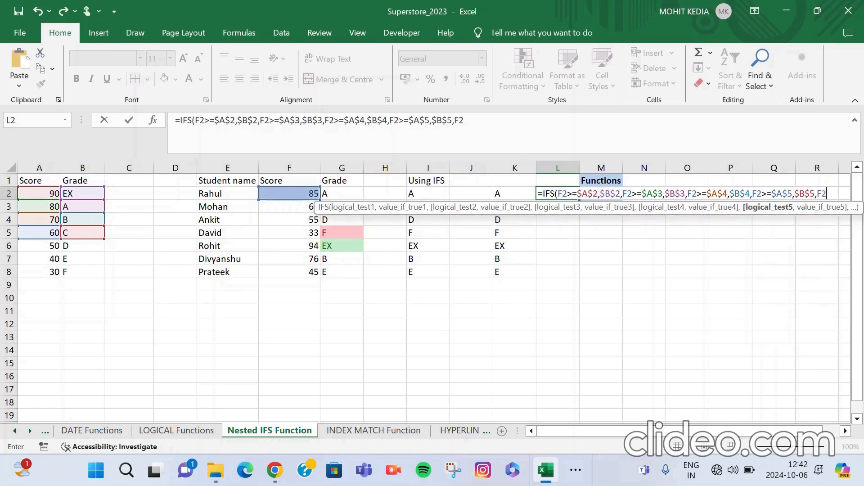
text(>=)
click(39, 246)
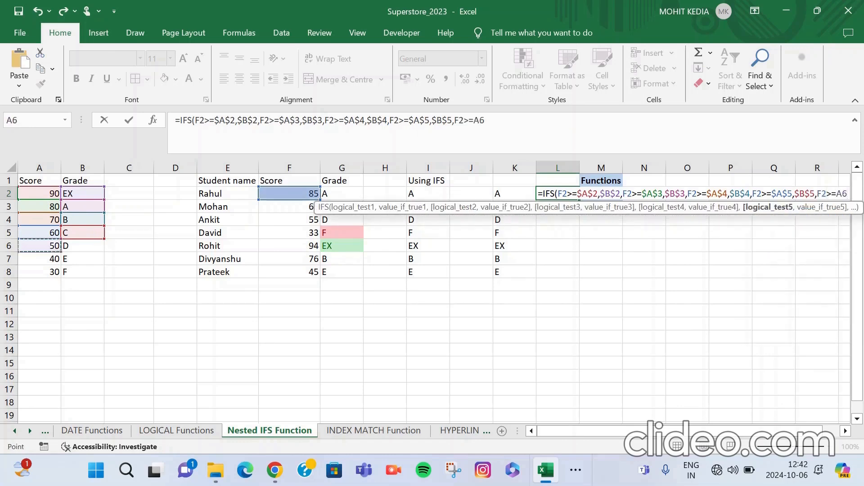
key(F4)
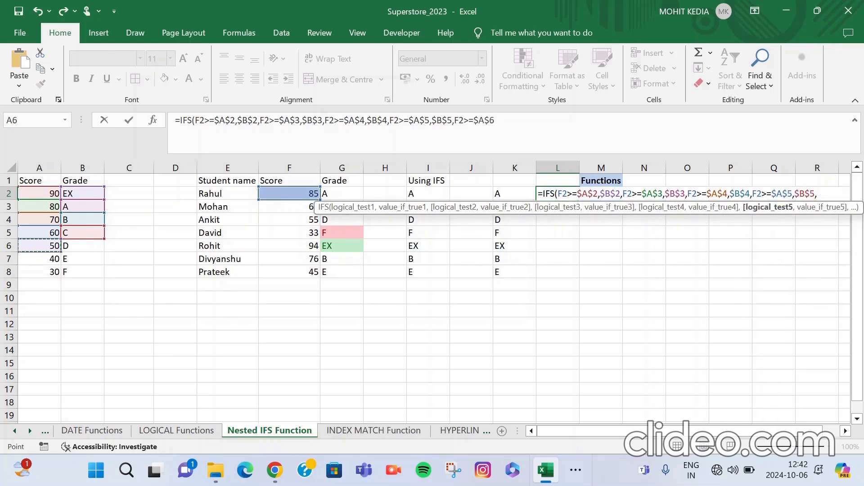
text(,)
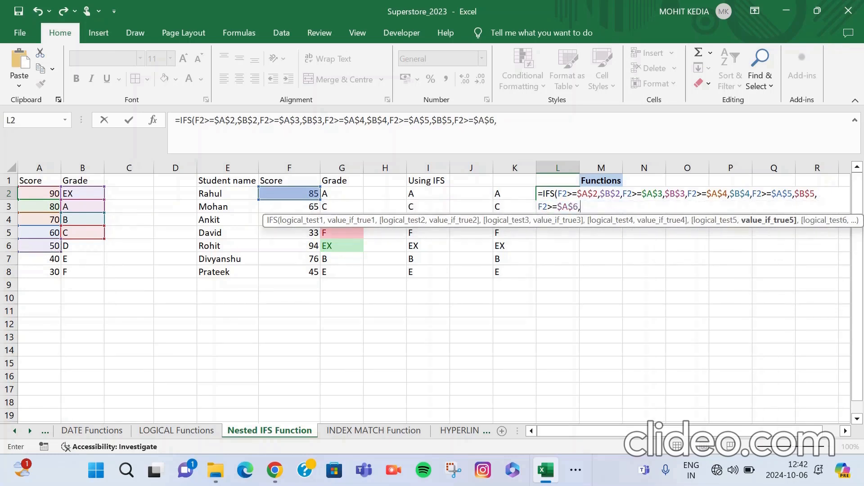
click(82, 246)
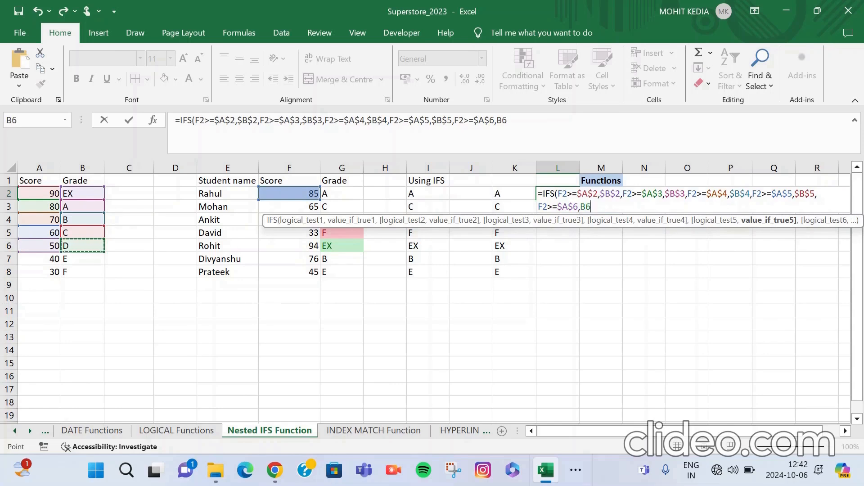
key(F4)
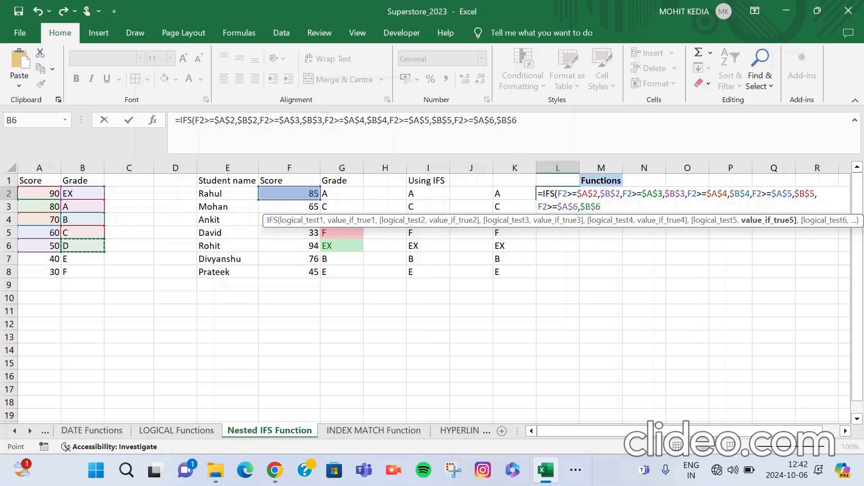
- Add a sixth condition to the L2 IFS formula, testing F2>=$A$7 and returning $B$7
text(,F2)
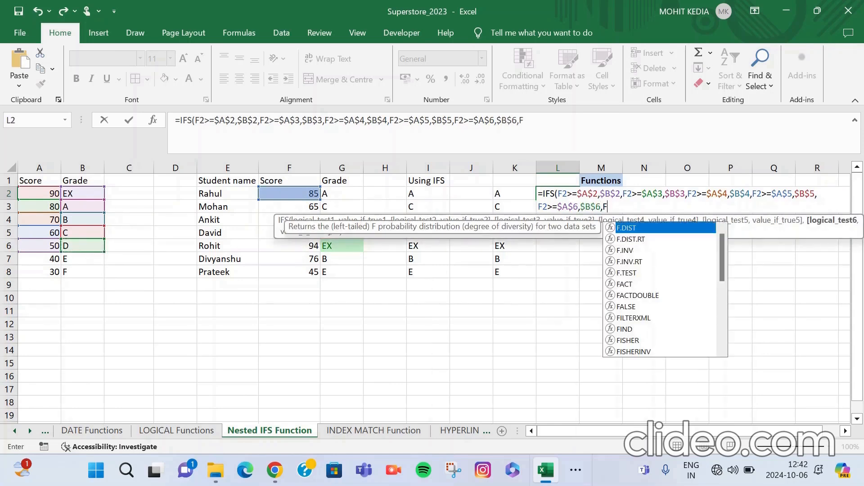
text(>=)
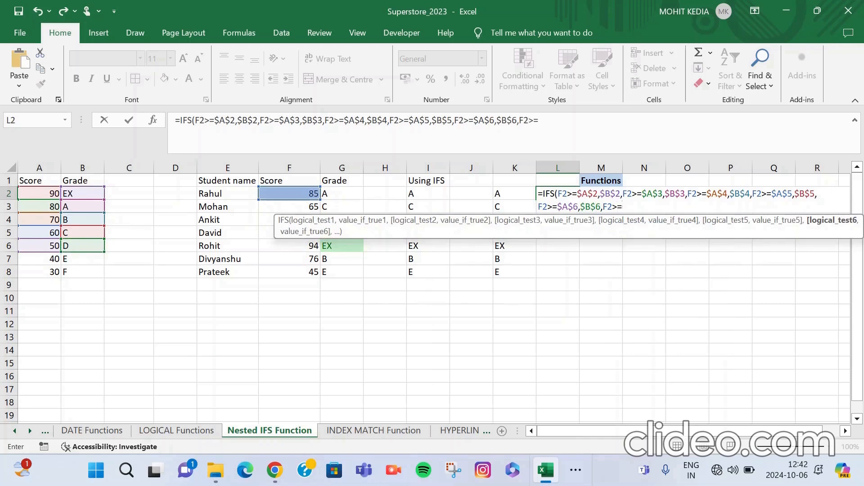
click(39, 259)
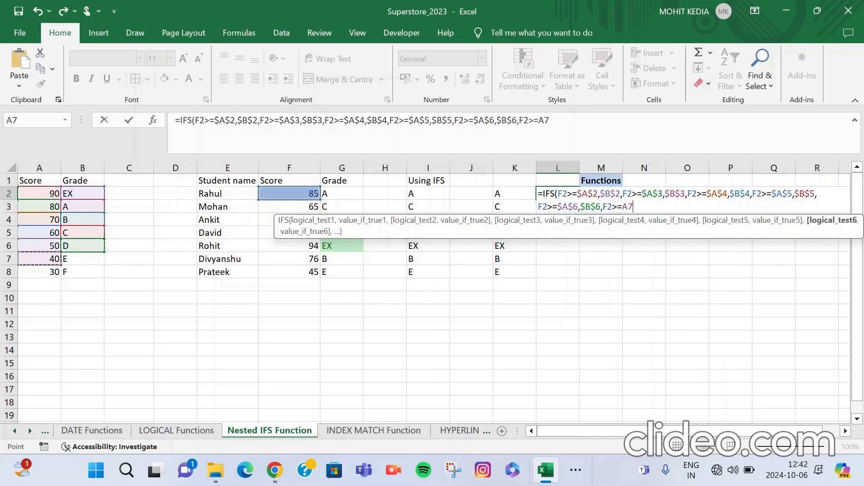
key(F4)
text(,)
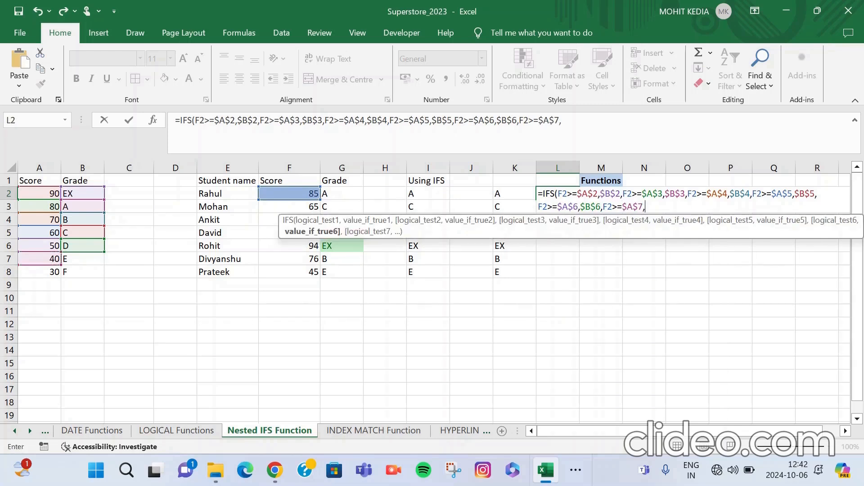
click(83, 258)
key(F4)
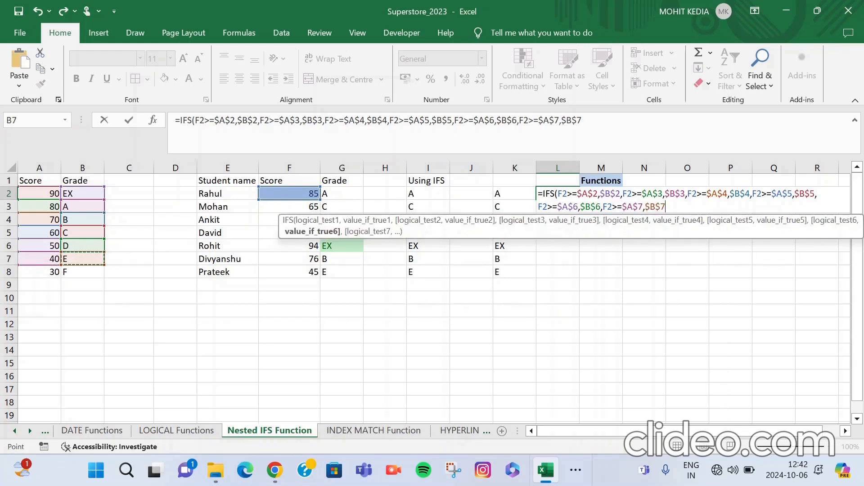
text(,)
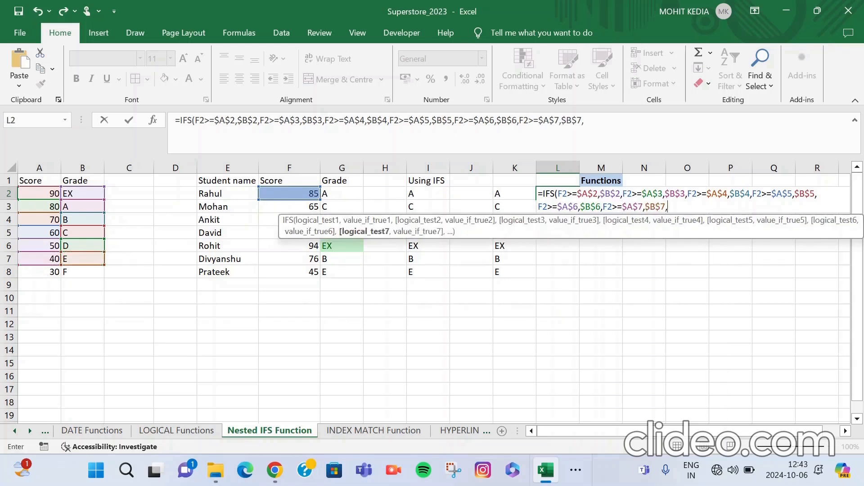
- Complete the L2 IFS formula with a seventh condition, F2>=$A$8 returning $B$8, and fill it down through L8
text(F2>=)
click(39, 271)
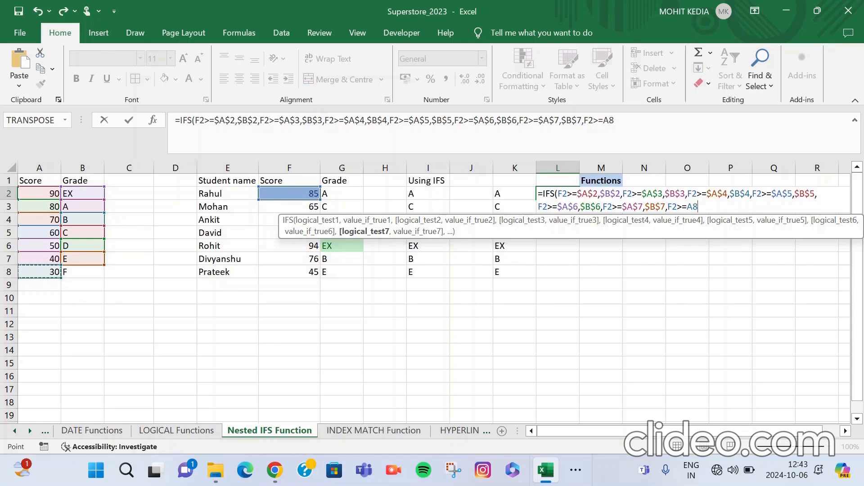
key(F4)
text(,)
click(83, 271)
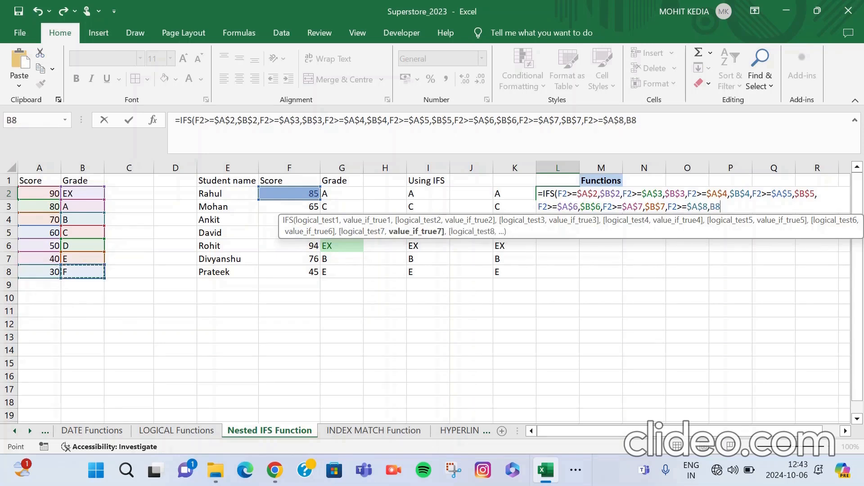
key(F4)
text())
key(Return)
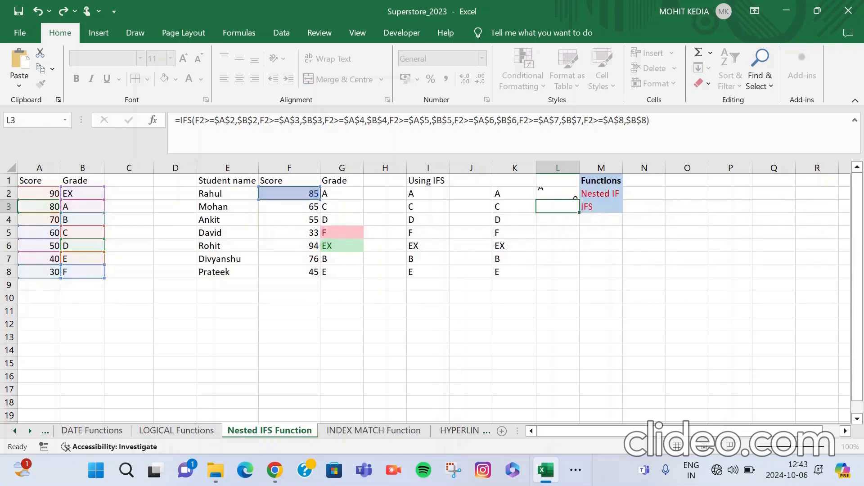
key(Up)
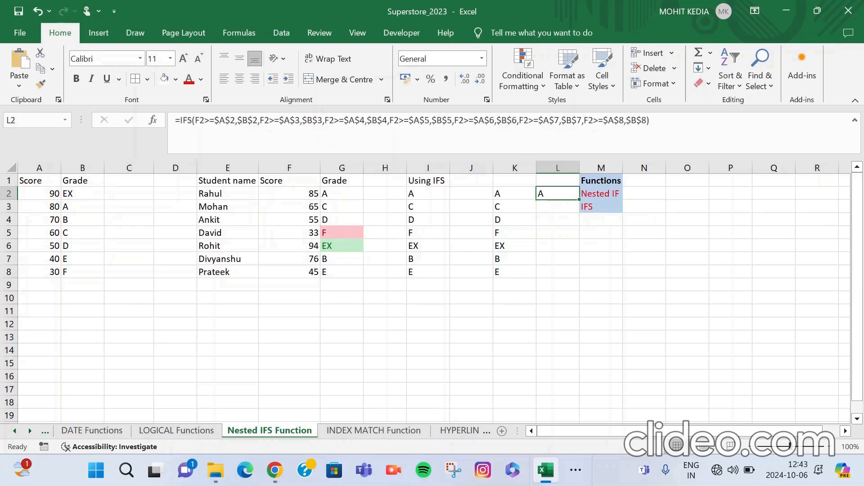
drag(579, 199, 576, 275)
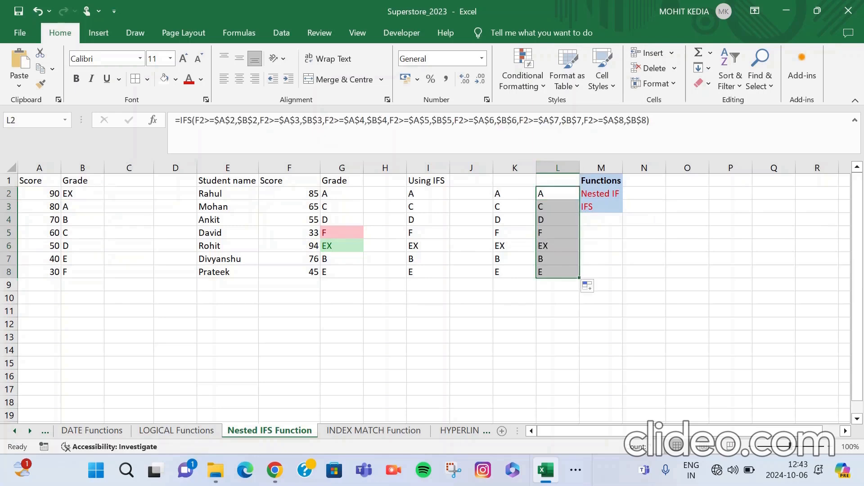